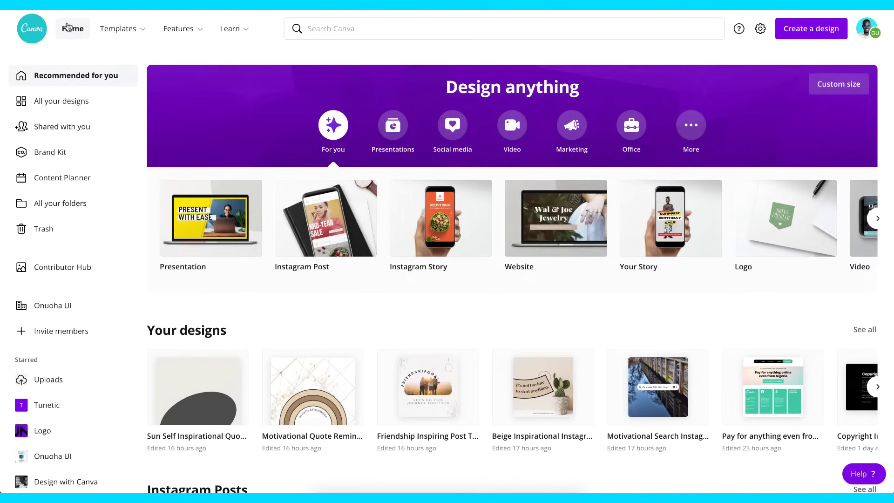
# Open the "How to pair fonts" design from the full list of designs in the Design with Canva folder.
pyautogui.scroll(-3, 47, 225)
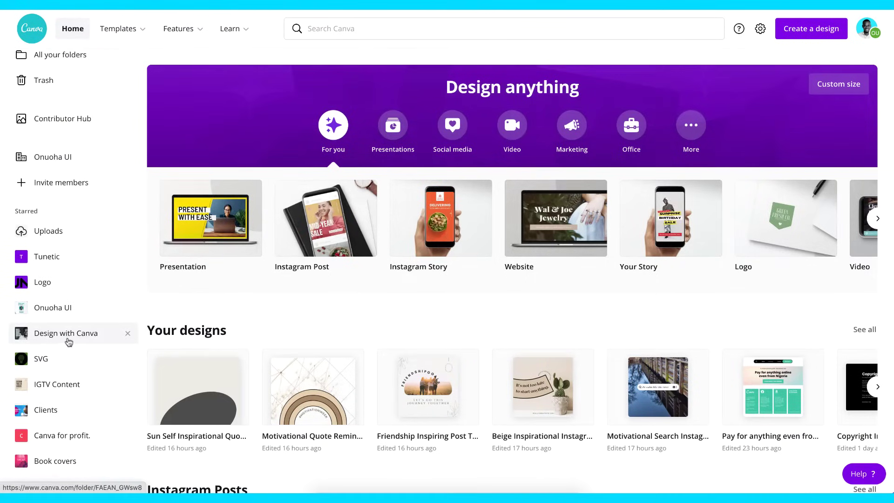
pyautogui.click(70, 337)
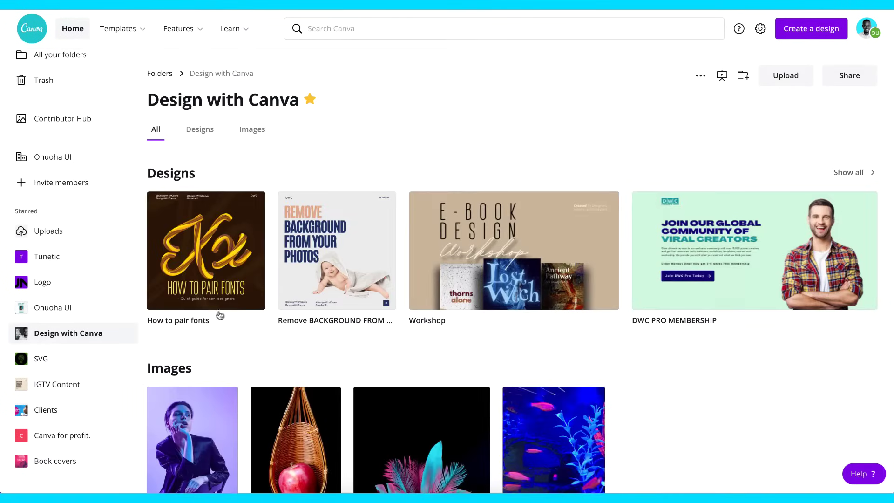
pyautogui.click(852, 174)
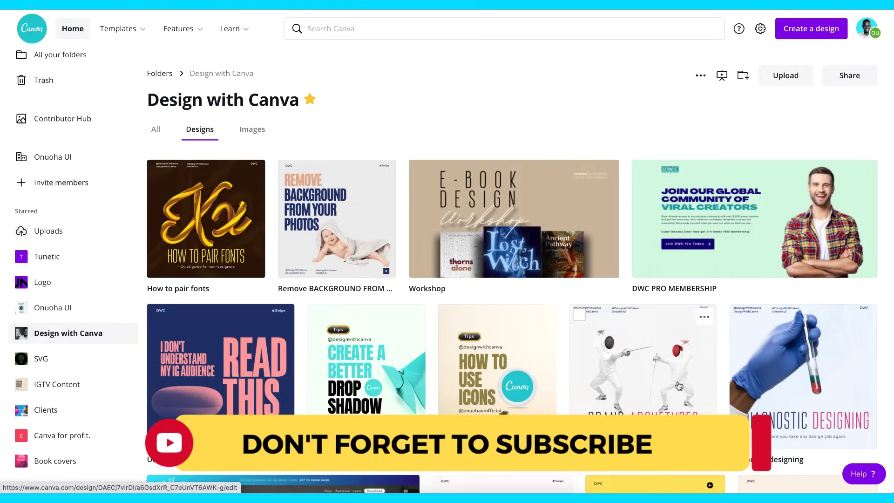
pyautogui.click(205, 239)
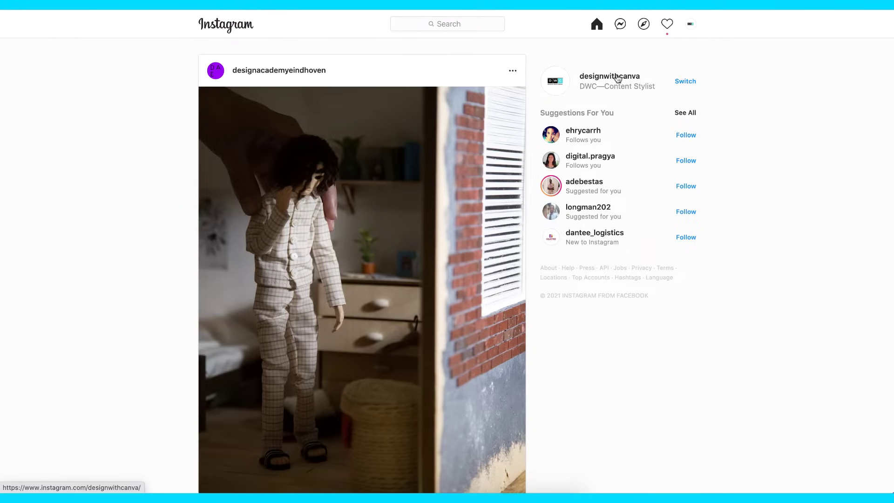
# Switch to Instagram, open the designwithcanva profile and examine how the post thumbnails look in its grid.
pyautogui.click(585, 77)
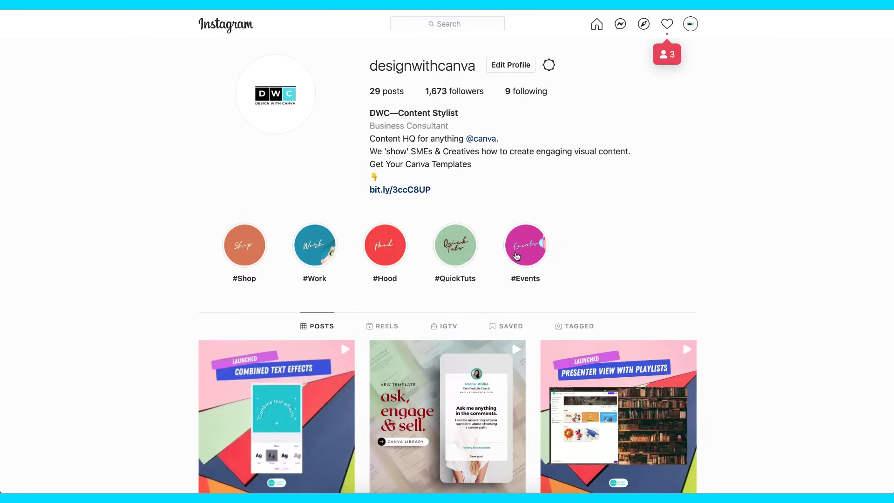
pyautogui.scroll(-3, 517, 257)
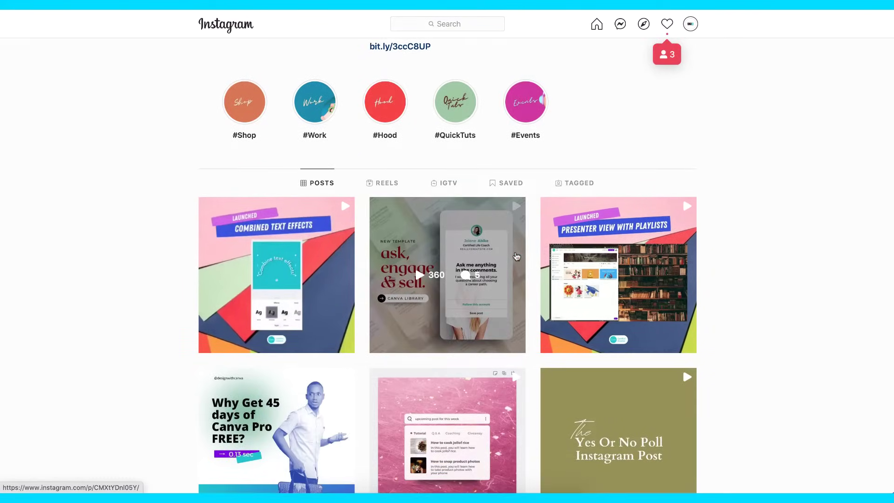
pyautogui.scroll(-9, 711, 335)
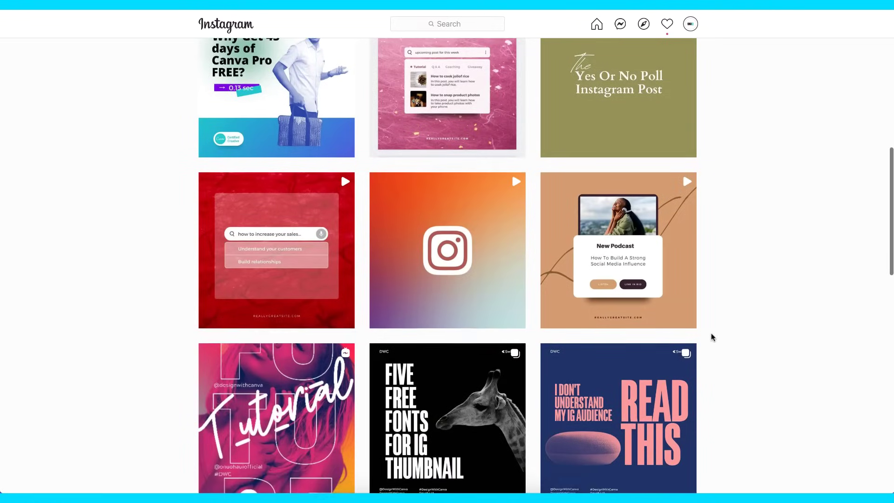
pyautogui.scroll(1, 712, 335)
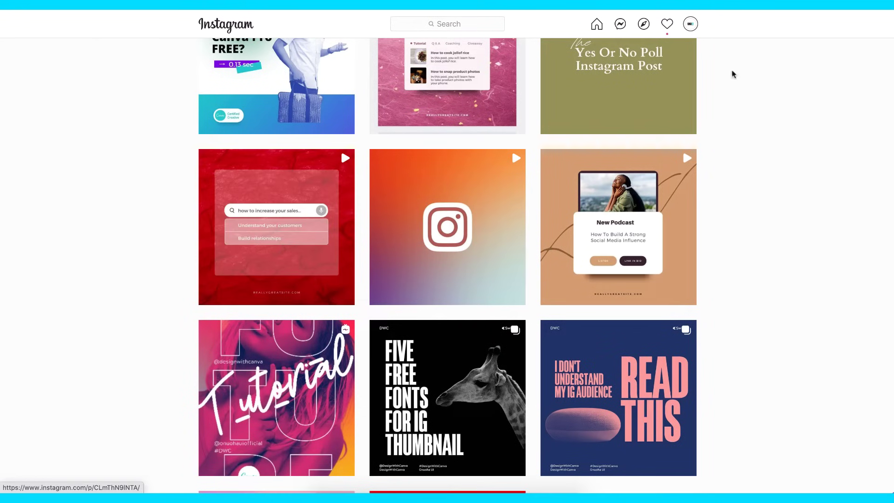
pyautogui.scroll(3, 249, 114)
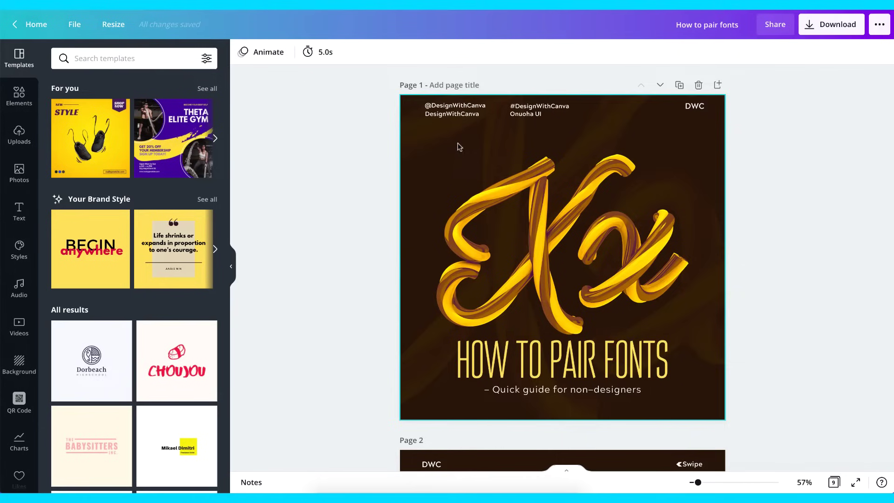
# In Canva, download only Page 1 of the "How to pair fonts" design as a PNG and dismiss the download confirmation.
pyautogui.click(823, 30)
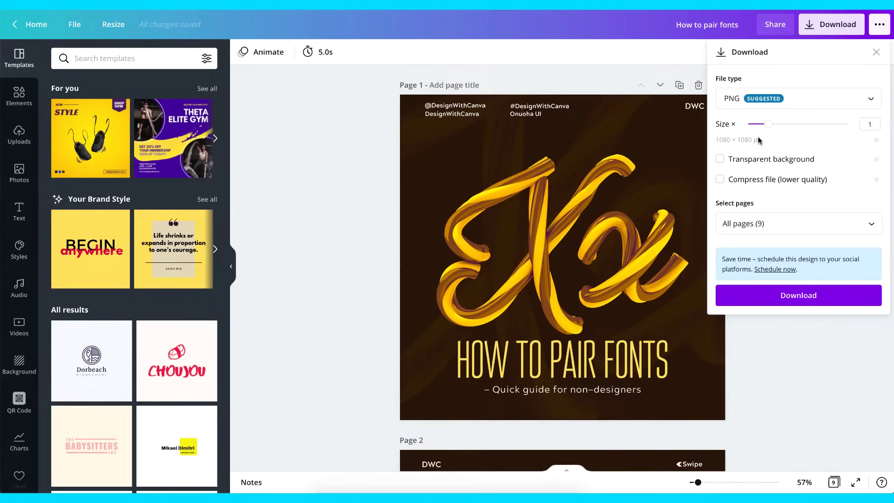
pyautogui.click(871, 226)
pyautogui.click(869, 284)
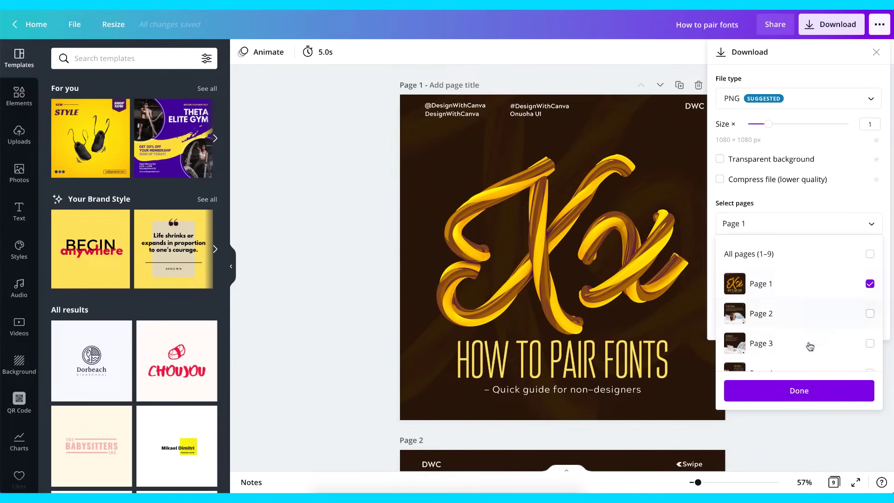
pyautogui.click(800, 396)
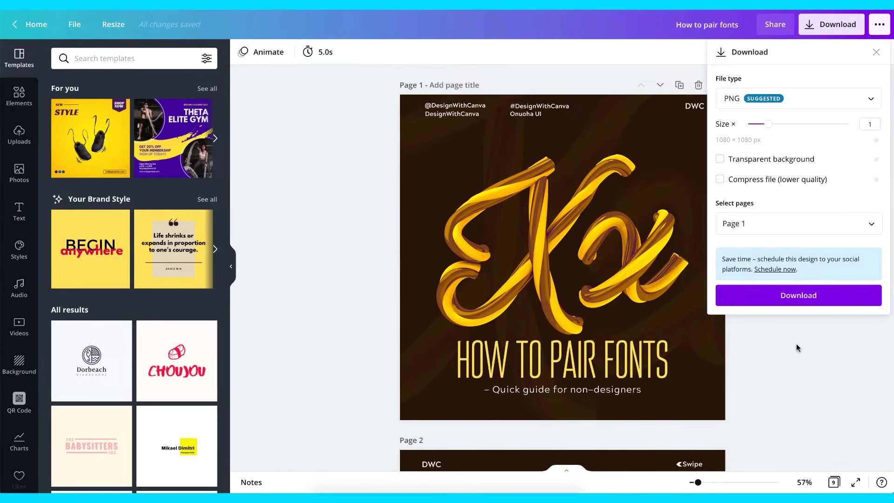
pyautogui.click(790, 300)
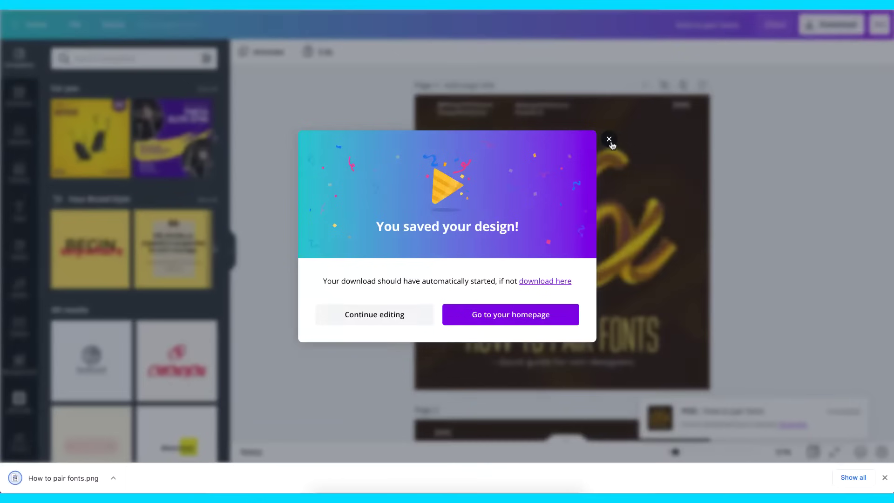
pyautogui.click(608, 135)
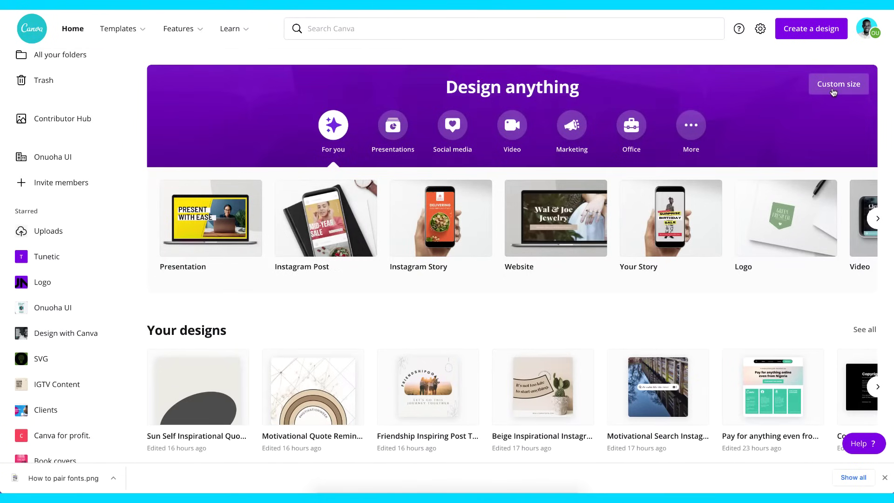
# Create a new custom-size design of 2000 × 2000 px.
pyautogui.click(833, 84)
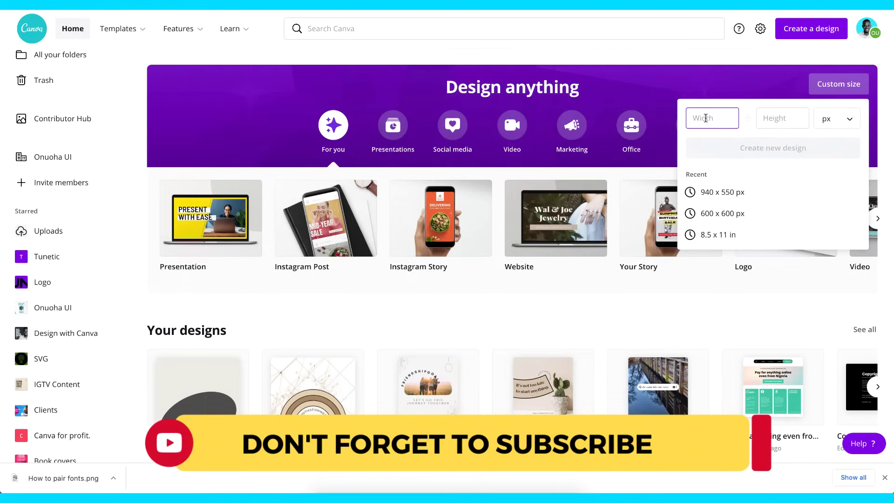
pyautogui.write('2000')
pyautogui.press('Tab')
pyautogui.write('2000')
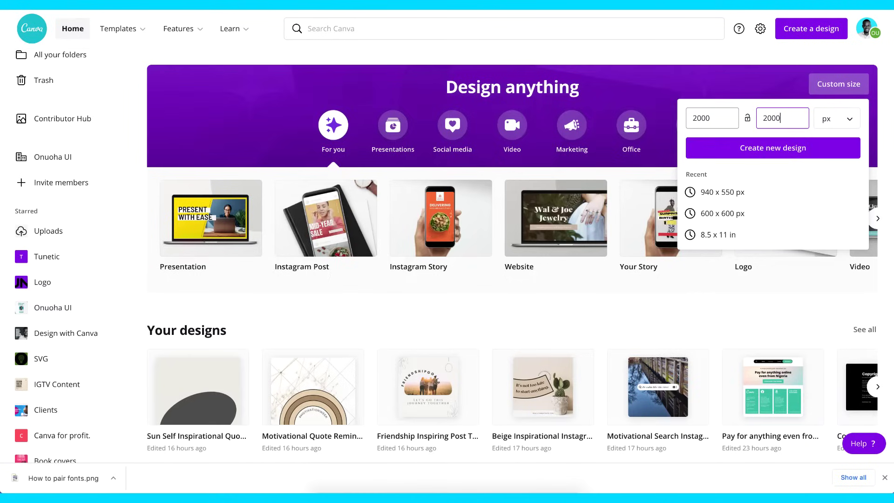
pyautogui.click(709, 152)
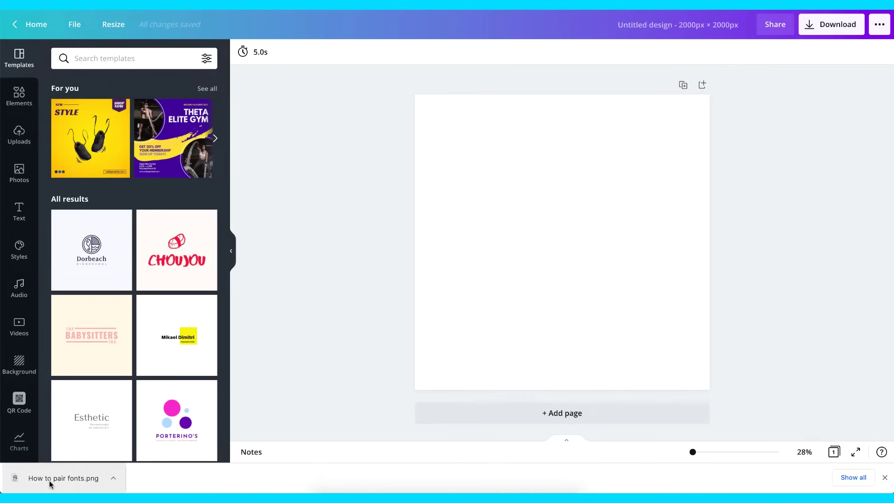
# Upload "How to pair fonts.png" from the device's Downloads folder and place it on the blank page.
pyautogui.click(22, 136)
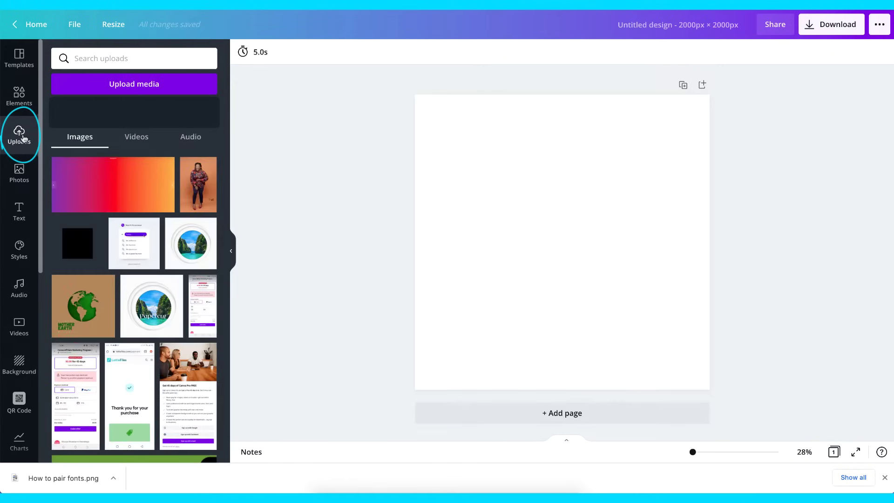
pyautogui.click(132, 88)
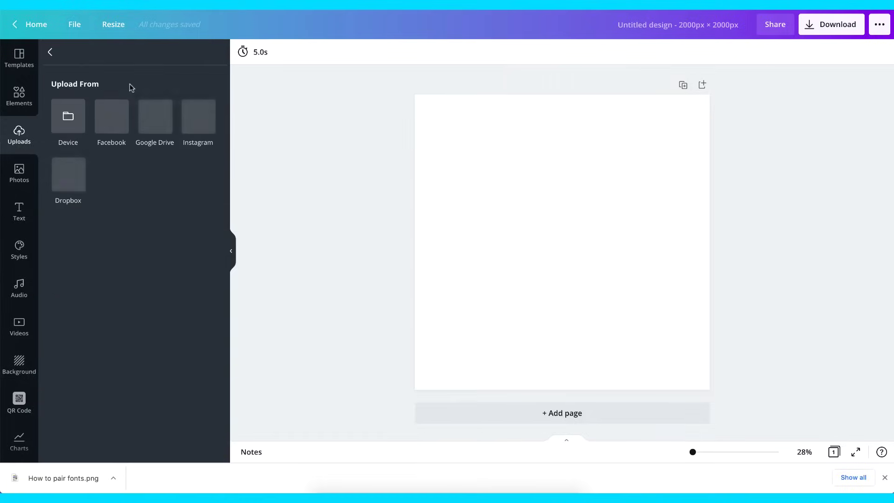
pyautogui.click(68, 117)
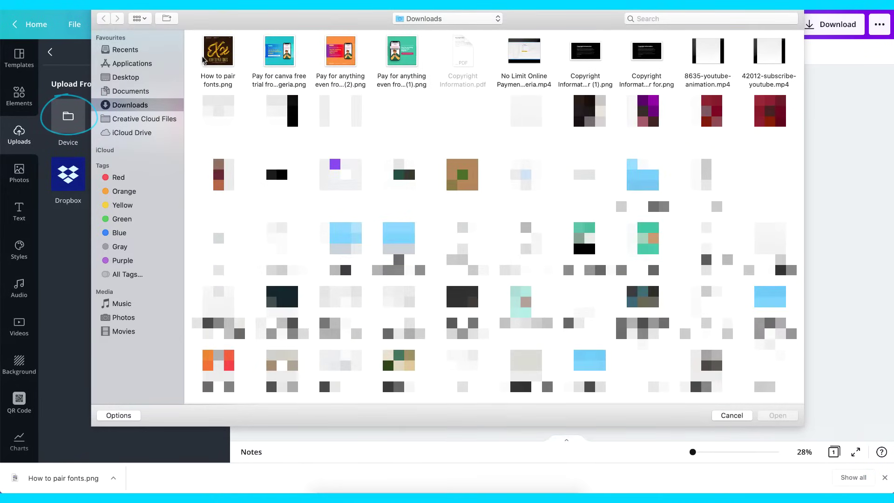
pyautogui.doubleClick(216, 58)
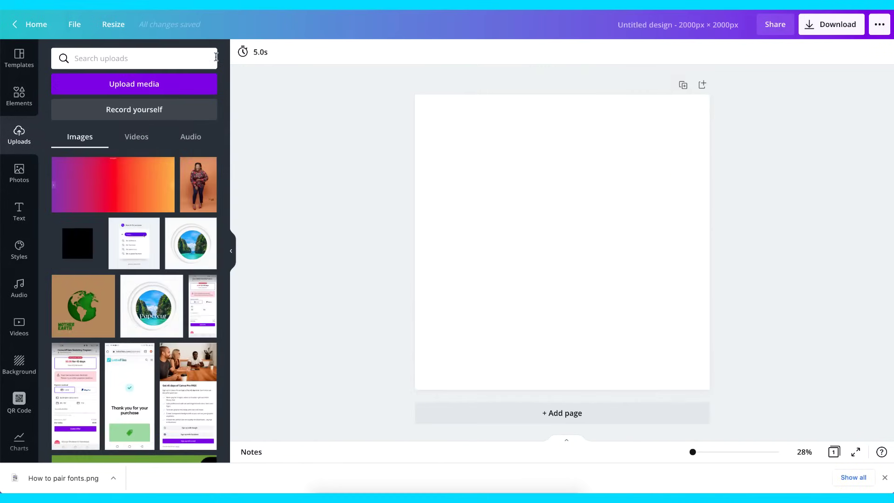
pyautogui.click(83, 183)
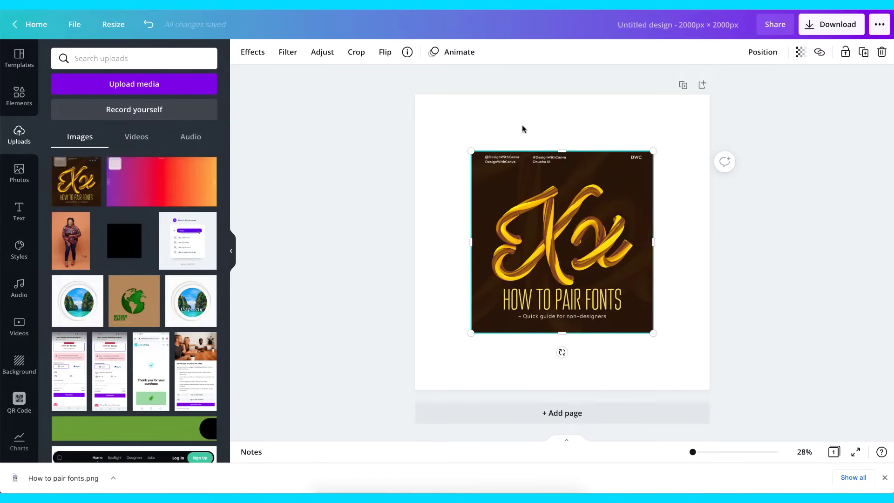
# Enlarge the image to the page's upper-right corner, try extending it over the whole page, and undo that last enlargement.
pyautogui.moveTo(653, 152); pyautogui.dragTo(702, 87)
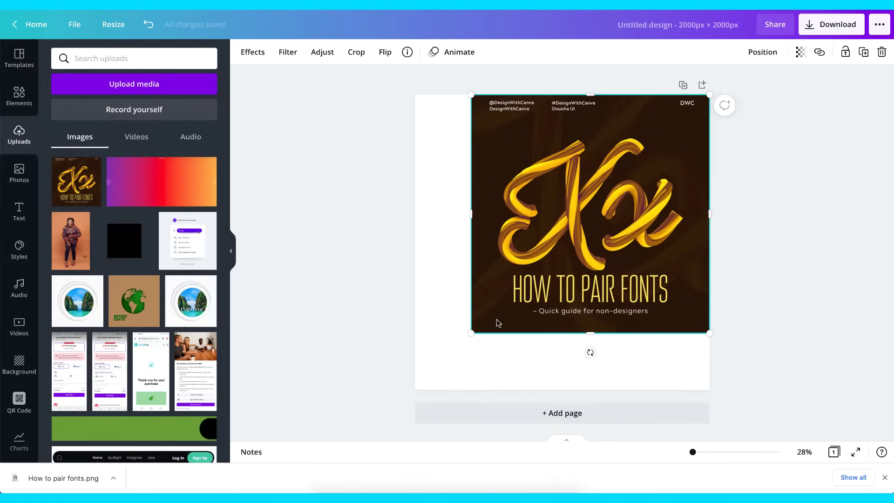
pyautogui.moveTo(469, 333); pyautogui.dragTo(413, 394)
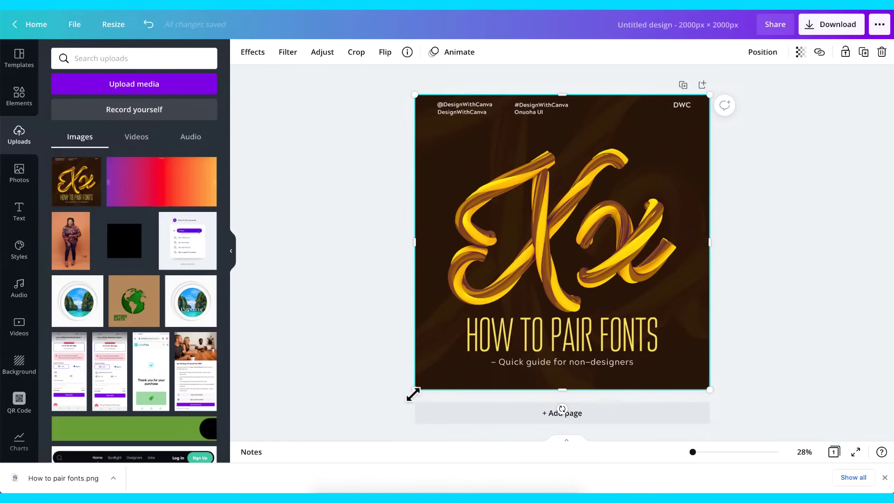
pyautogui.hotkey('ctrl', 'z')
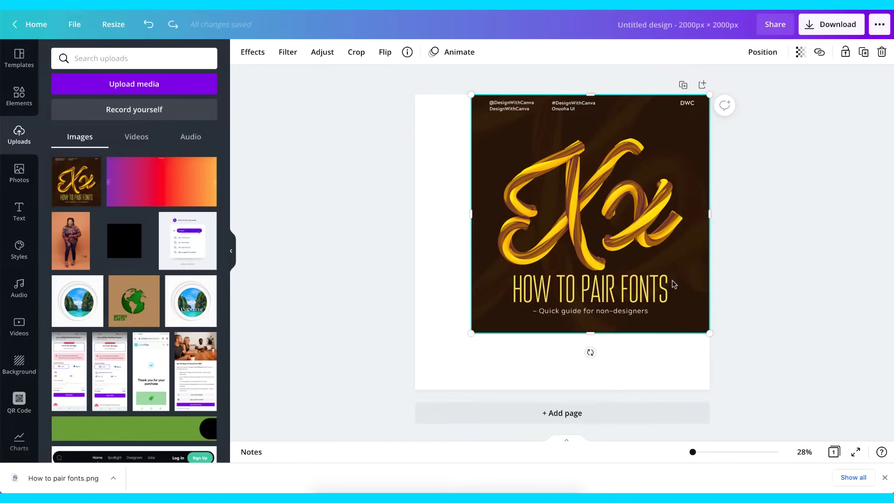
# Add a square shape, fit it into the page's upper-left corner over the image, and shrink it.
pyautogui.click(18, 100)
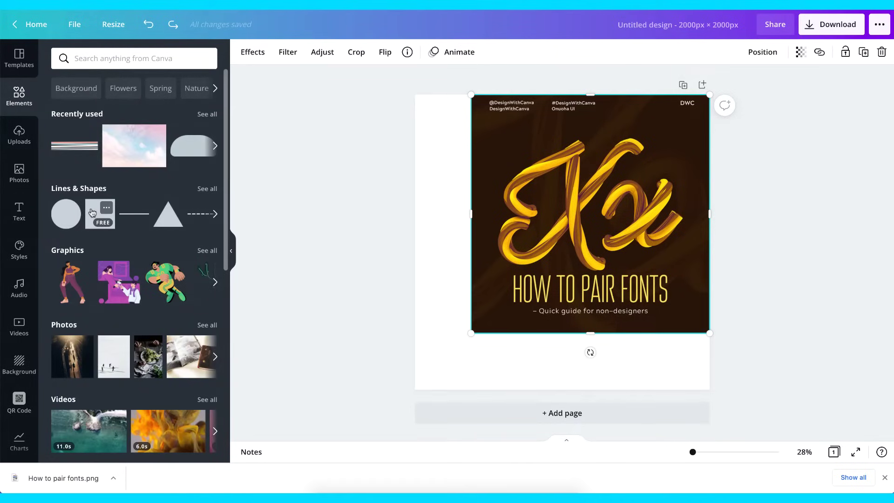
pyautogui.click(106, 208)
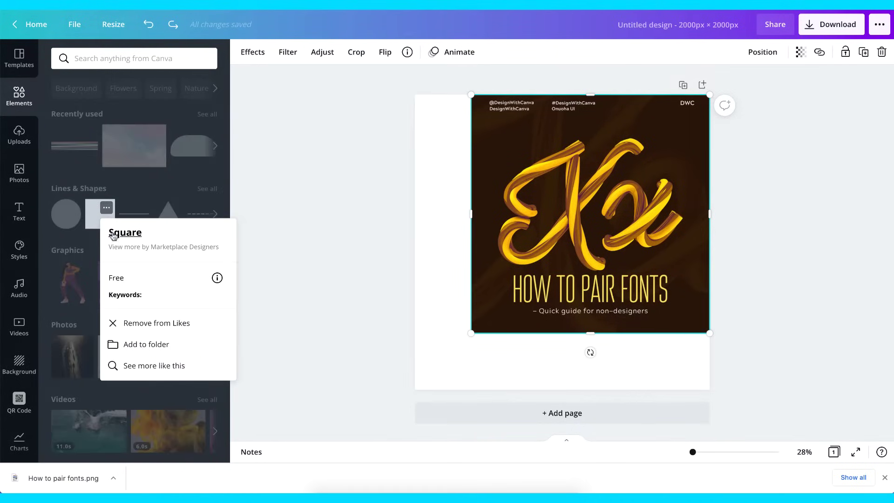
pyautogui.click(95, 212)
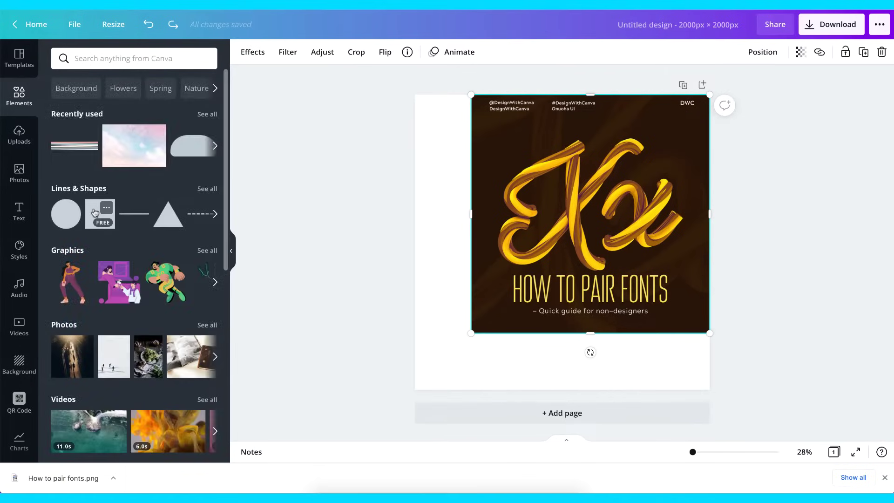
pyautogui.click(94, 212)
pyautogui.moveTo(548, 246); pyautogui.dragTo(481, 177)
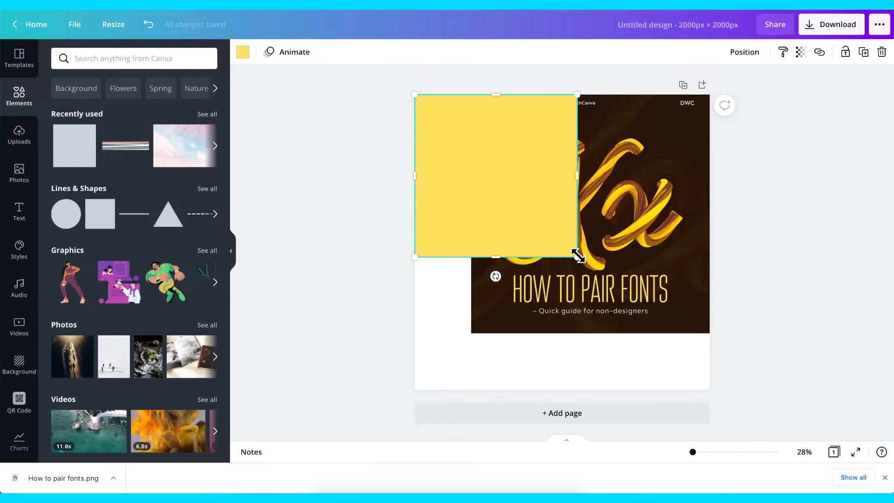
pyautogui.moveTo(577, 257); pyautogui.dragTo(475, 188)
# Duplicate the square into an edge-to-edge row of three and scale the row to the page's full width.
pyautogui.moveTo(449, 147); pyautogui.dragTo(604, 142)
pyautogui.keyDown('shift'); pyautogui.click(488, 146); pyautogui.keyUp('shift')
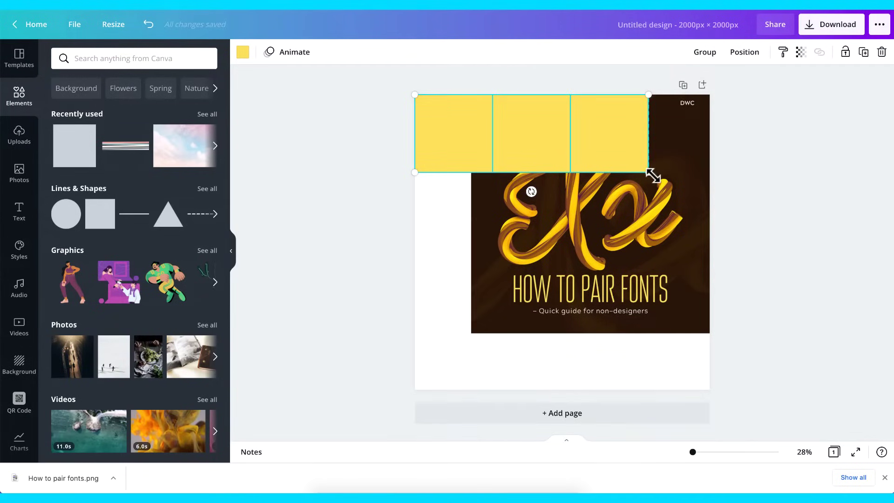
pyautogui.moveTo(652, 175); pyautogui.dragTo(711, 202)
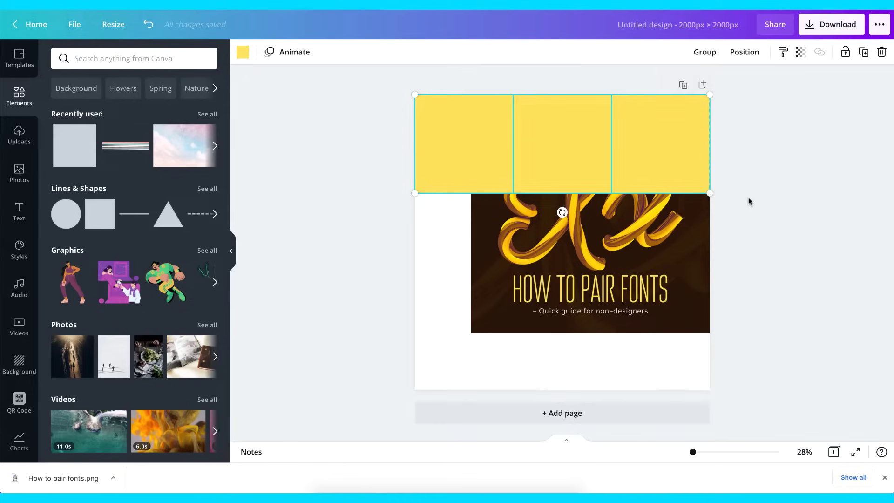
# Try duplicating the three-square row downward to cover the rest of the page, and undo the copies.
pyautogui.hotkey('ctrl', 'd')
pyautogui.moveTo(681, 145); pyautogui.dragTo(678, 340)
pyautogui.hotkey('ctrl', 'z')
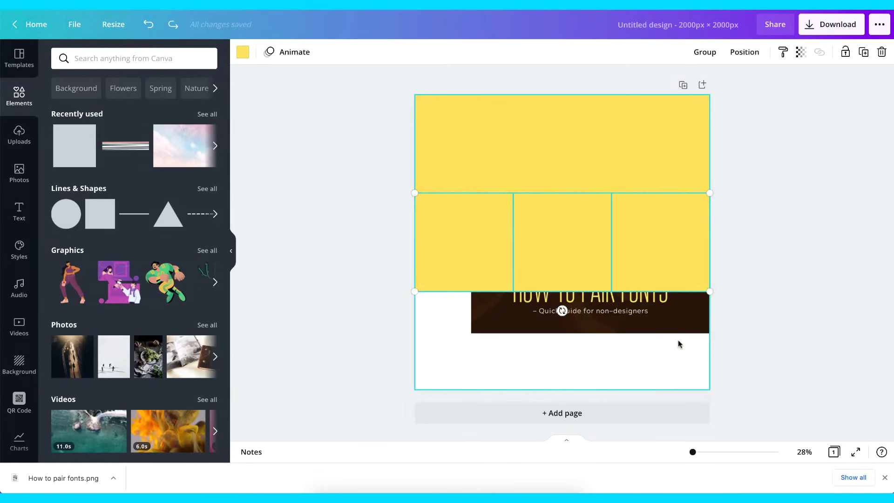
pyautogui.hotkey('ctrl', 'z')
pyautogui.moveTo(591, 160); pyautogui.dragTo(603, 248)
pyautogui.hotkey('ctrl', 'z')
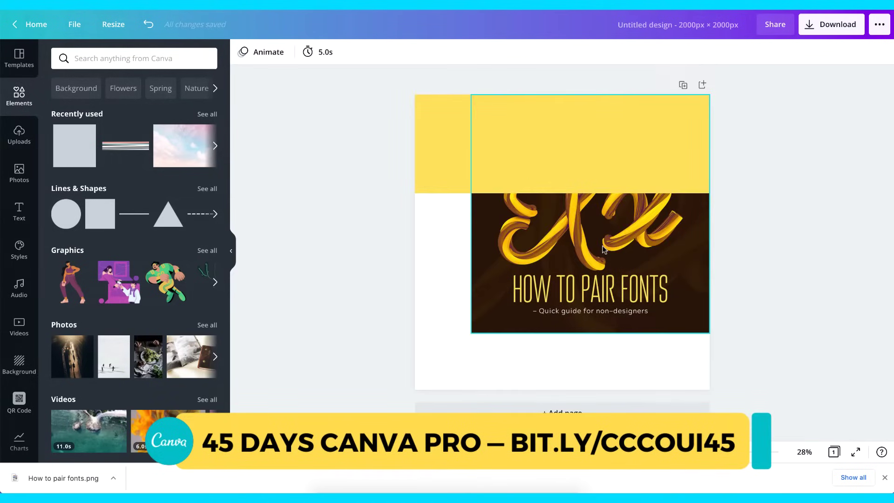
# Recolour the middle square in the top row dark purple and the third square coral.
pyautogui.click(535, 235)
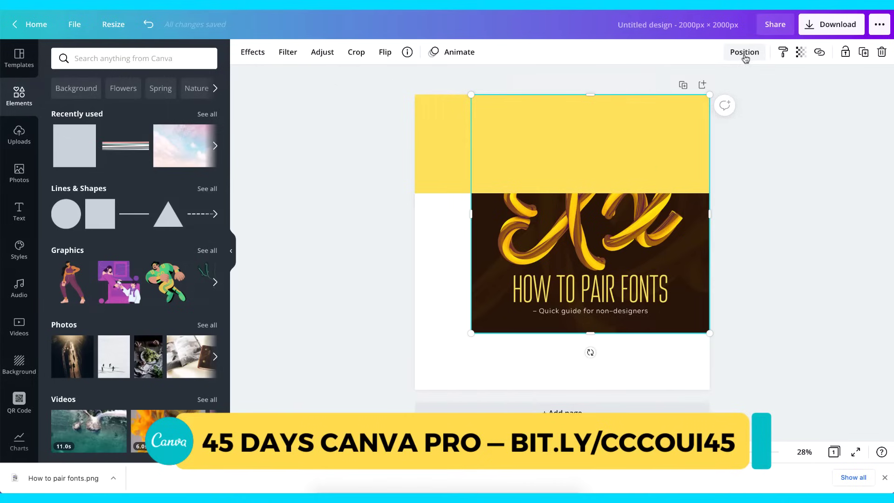
pyautogui.click(558, 166)
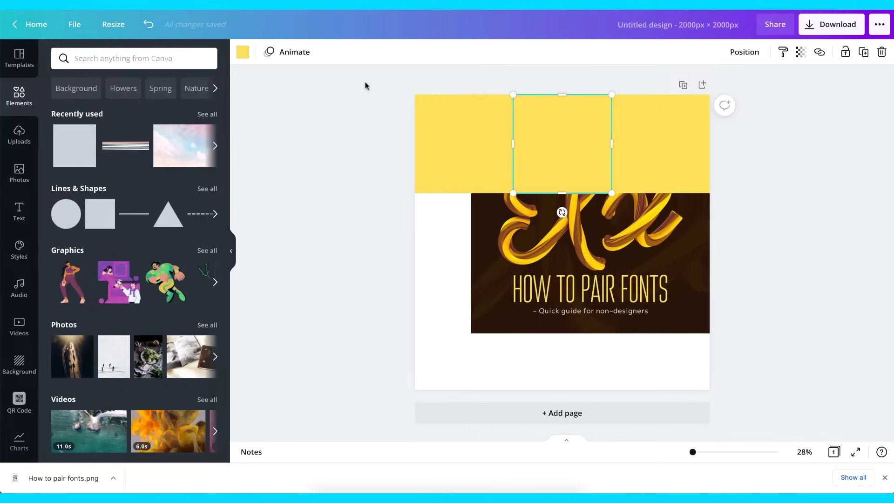
pyautogui.click(243, 53)
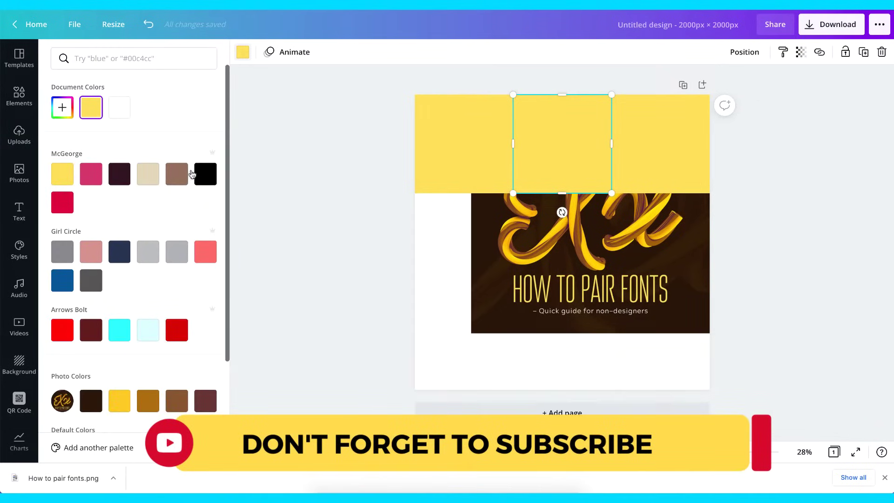
pyautogui.click(119, 174)
pyautogui.click(661, 145)
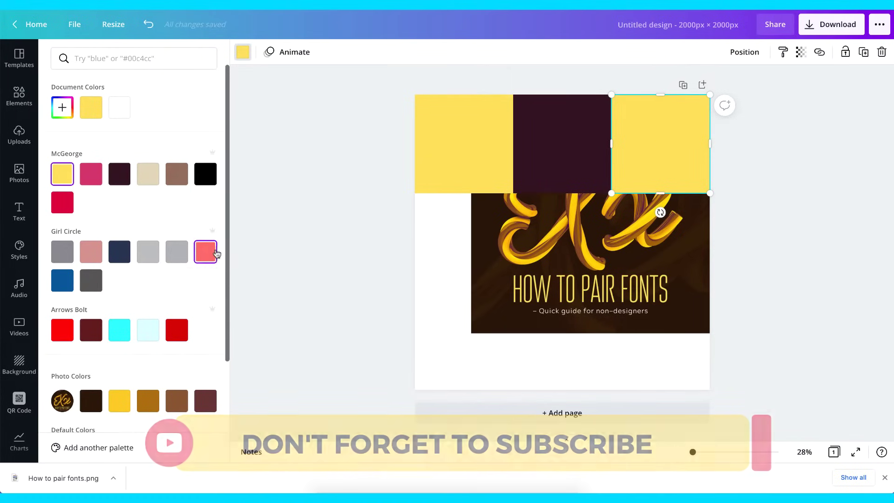
pyautogui.click(205, 251)
# Move the font-pairing image down towards the page's centre and bring it forward one layer, above the yellow square.
pyautogui.click(558, 262)
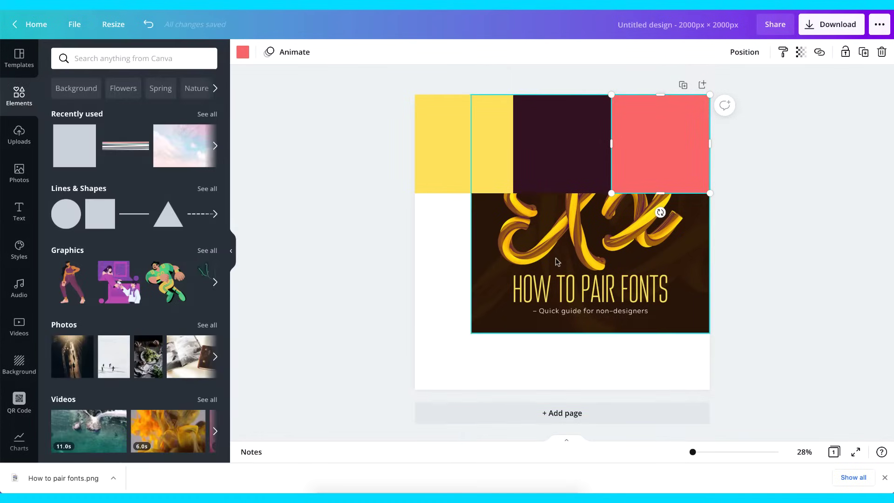
pyautogui.moveTo(557, 261); pyautogui.dragTo(537, 288)
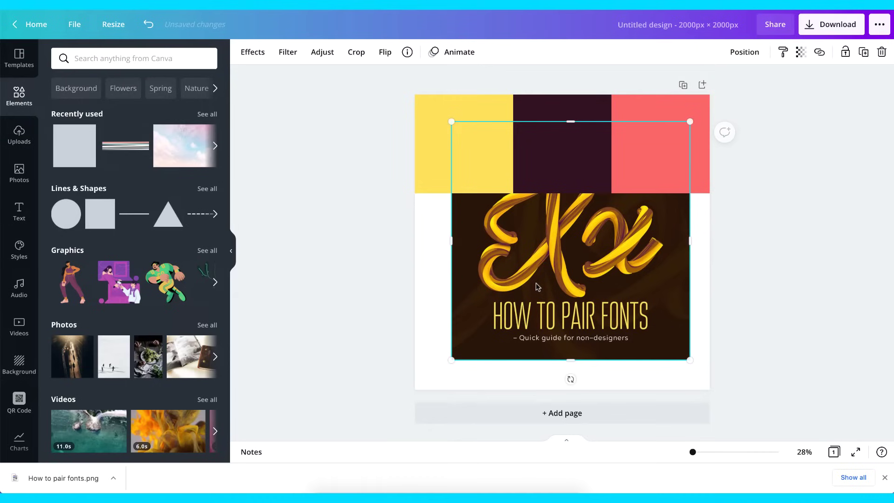
pyautogui.click(729, 52)
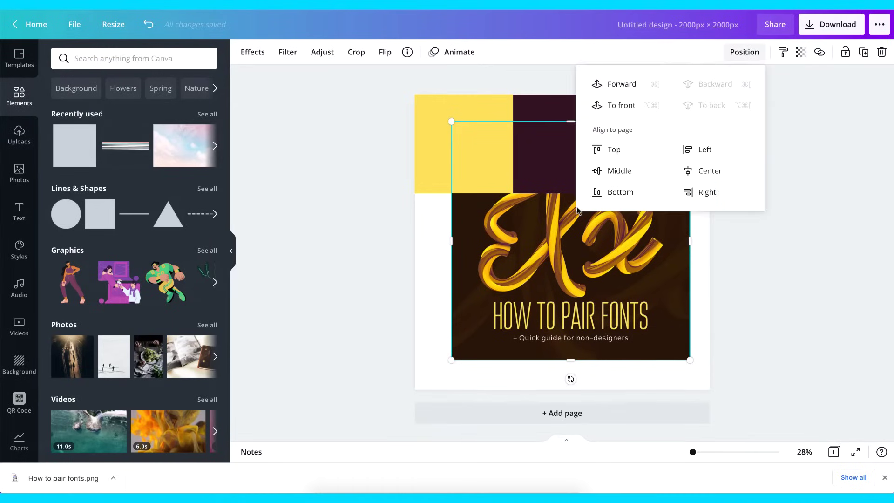
pyautogui.click(615, 85)
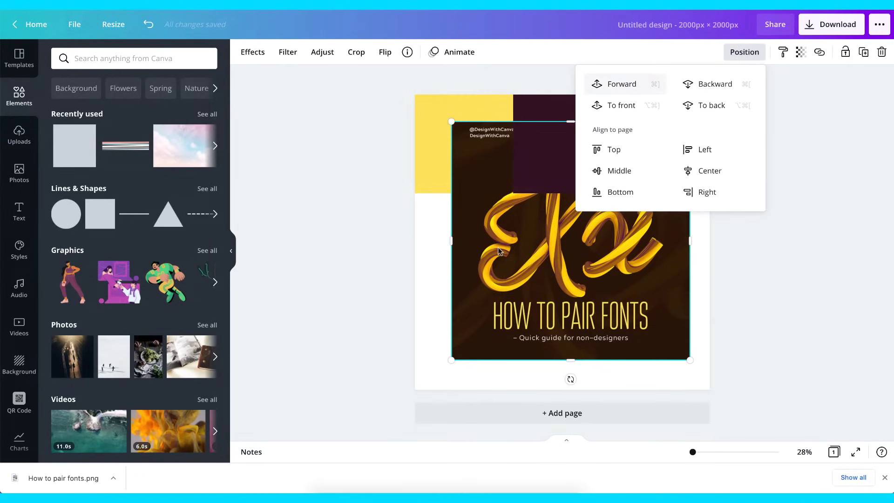
pyautogui.click(546, 269)
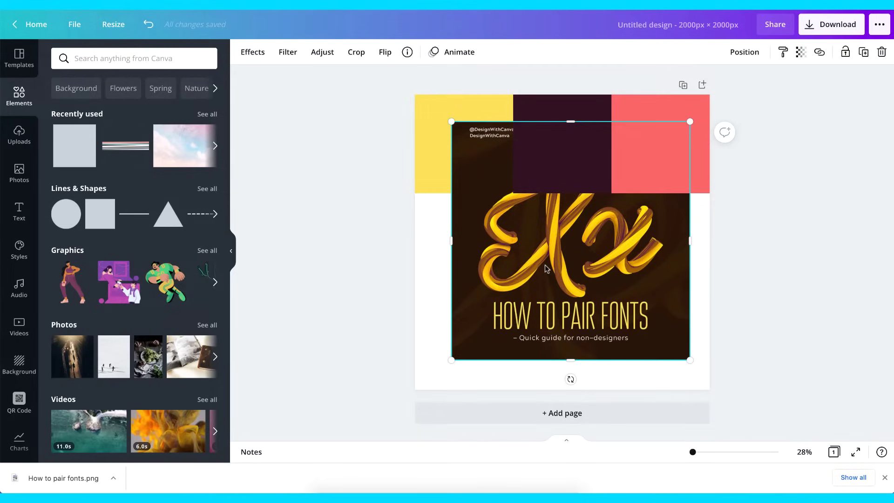
# Fit the image to the whole page from its upper-left corner, and crop it to the area of the first grid square.
pyautogui.moveTo(542, 266); pyautogui.dragTo(506, 239)
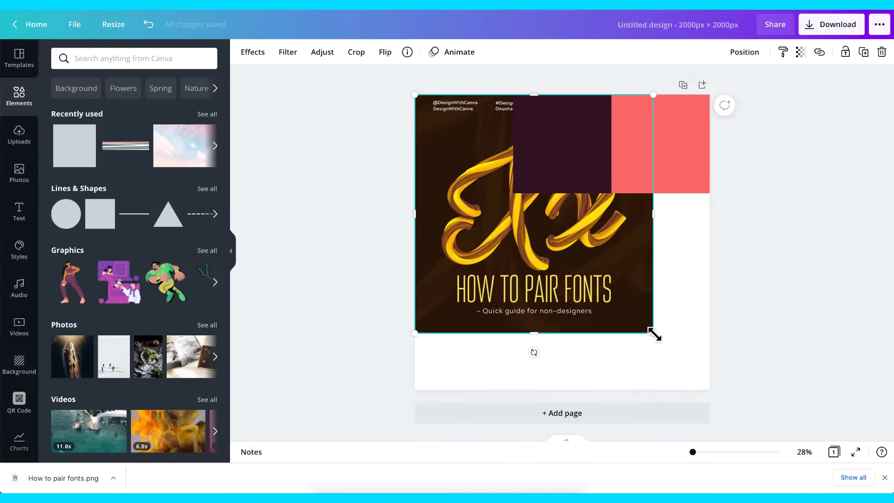
pyautogui.moveTo(654, 334); pyautogui.dragTo(701, 400)
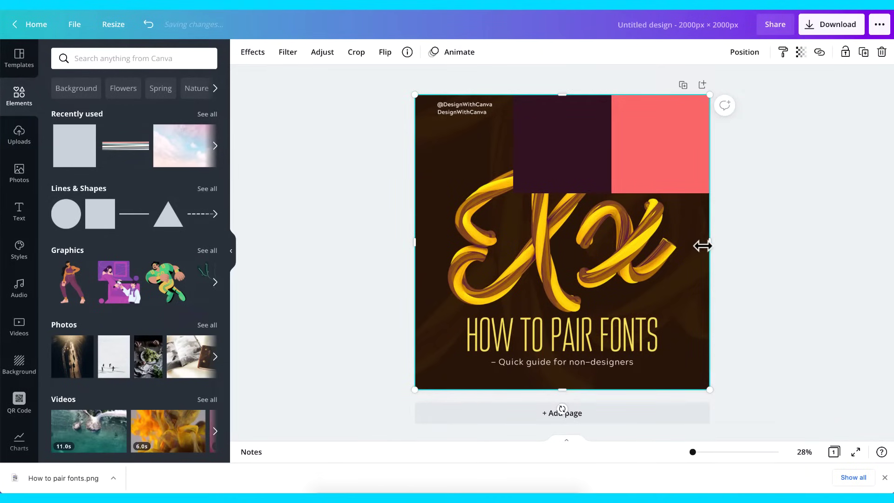
pyautogui.moveTo(710, 245); pyautogui.dragTo(513, 233)
pyautogui.moveTo(461, 388); pyautogui.dragTo(467, 192)
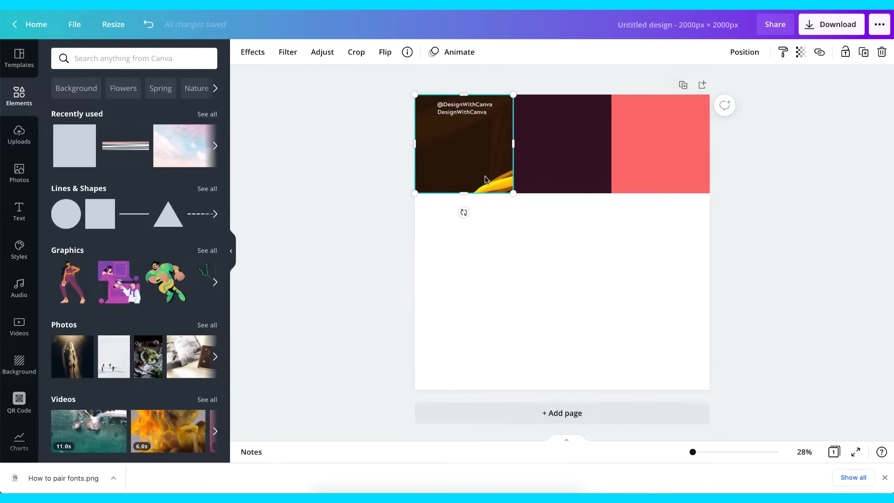
# Send the cropped image tile backward behind the yellow square and delete the yellow square.
pyautogui.click(744, 52)
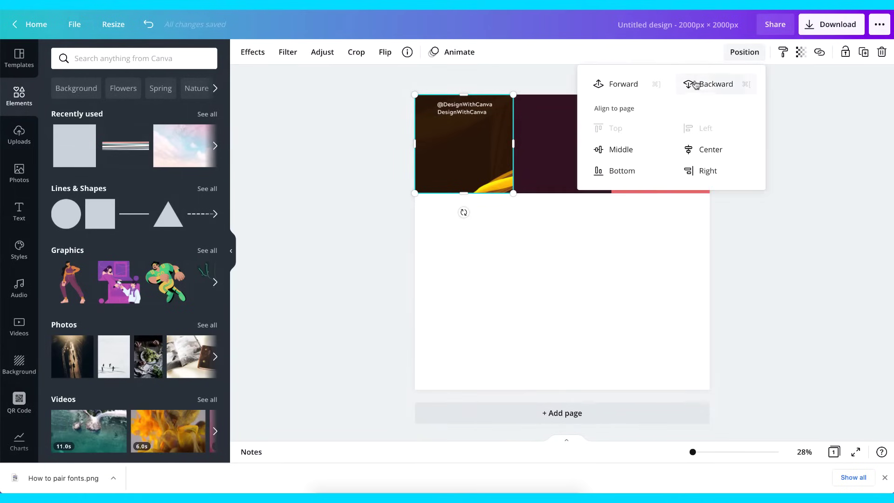
pyautogui.click(699, 85)
pyautogui.click(782, 224)
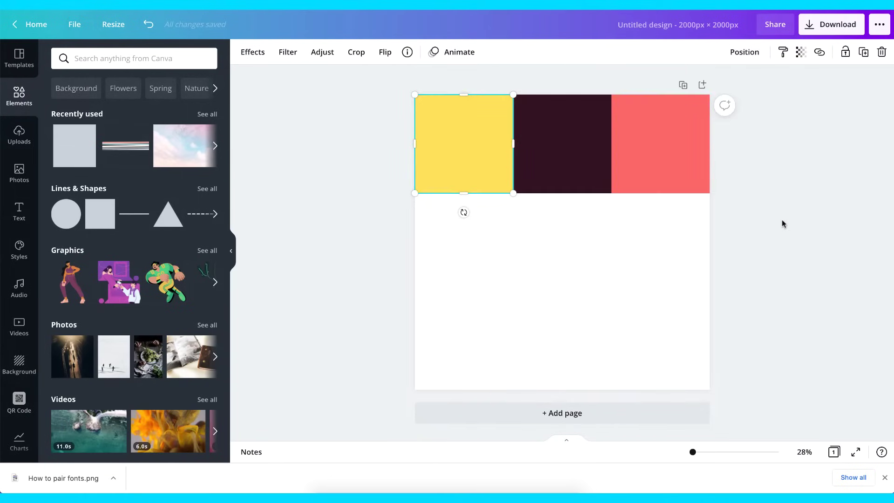
pyautogui.click(482, 138)
pyautogui.press('Delete')
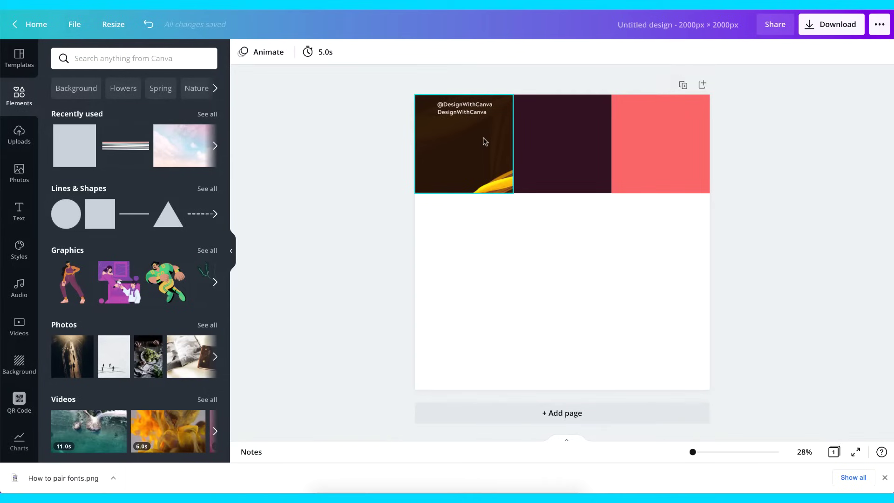
pyautogui.click(556, 144)
pyautogui.click(460, 142)
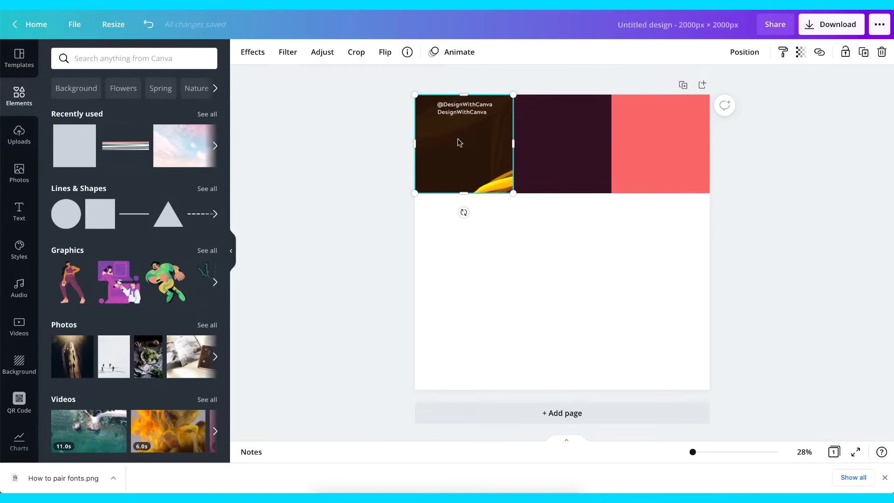
pyautogui.rightClick(460, 142)
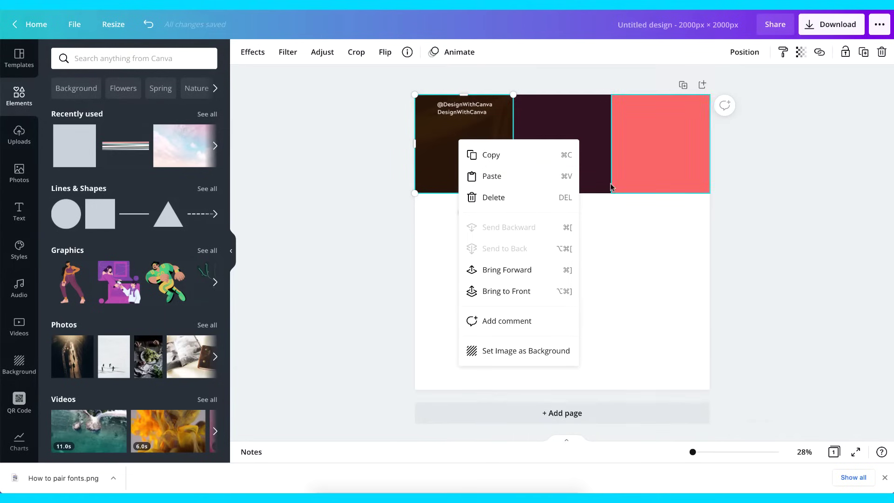
pyautogui.click(614, 227)
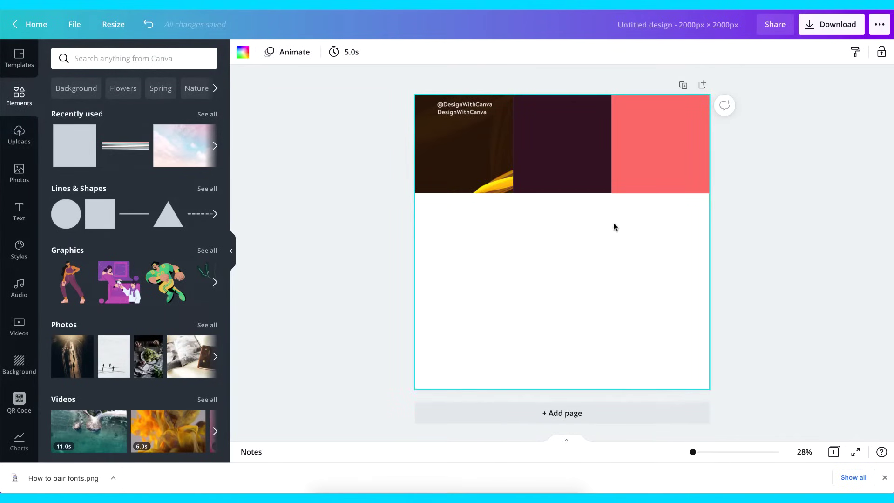
# Replace the dark purple middle square with an in-place copy of the first image tile, re-cropped to the square's area.
pyautogui.click(446, 144)
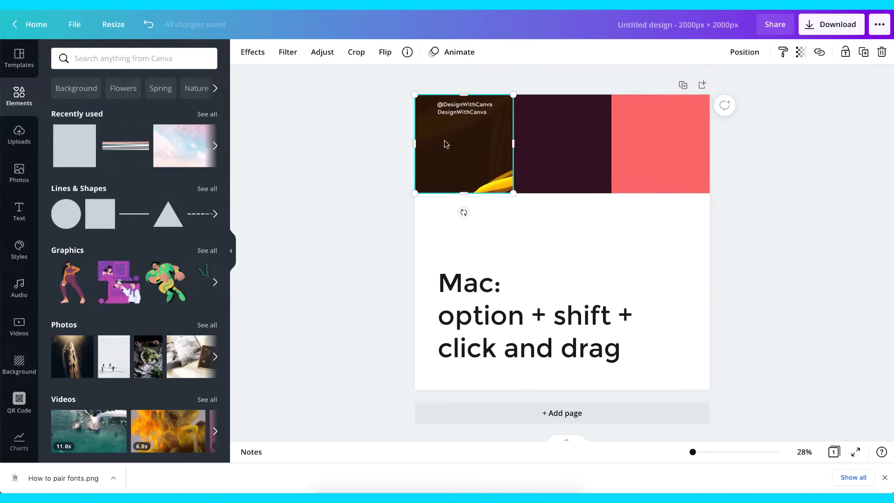
pyautogui.moveTo(446, 144)
pyautogui.mouseDown()
pyautogui.moveTo(451, 205)
pyautogui.moveTo(462, 152)
pyautogui.moveTo(443, 144)
pyautogui.mouseUp()
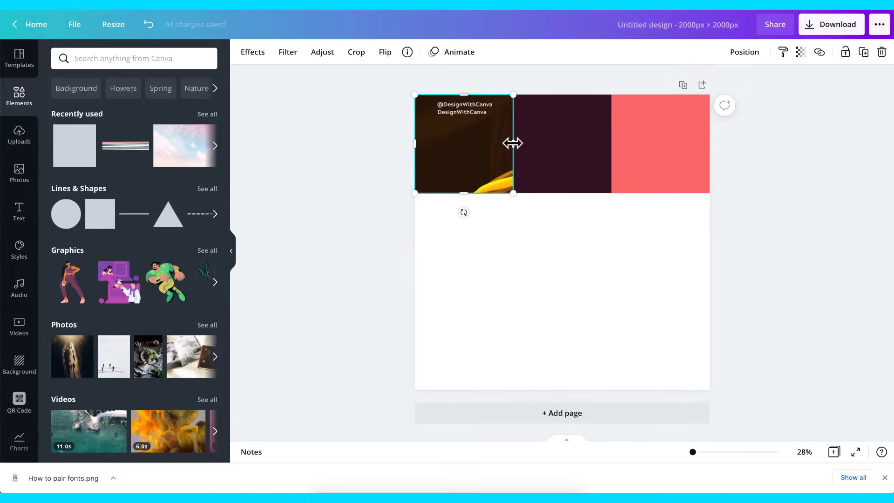
pyautogui.moveTo(512, 143); pyautogui.dragTo(609, 142)
pyautogui.moveTo(414, 142); pyautogui.dragTo(516, 144)
pyautogui.click(574, 242)
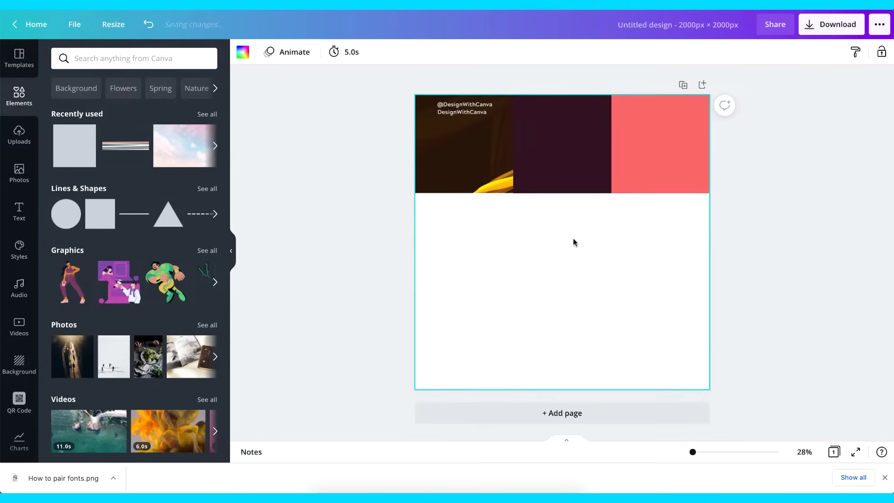
pyautogui.click(555, 163)
pyautogui.press('Delete')
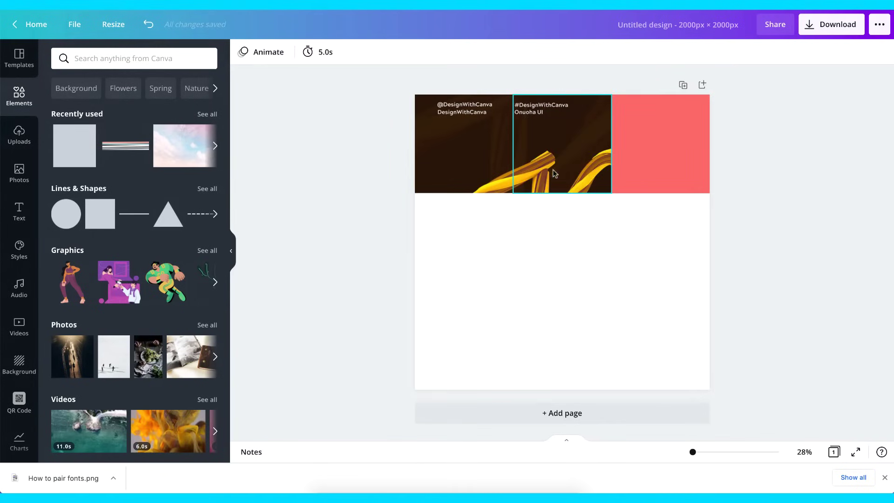
# Replace the coral square with an in-place copy of the middle image tile, re-cropped to the last third of the top row.
pyautogui.click(561, 149)
pyautogui.moveTo(561, 149)
pyautogui.mouseDown()
pyautogui.moveTo(634, 149)
pyautogui.moveTo(559, 147)
pyautogui.mouseUp()
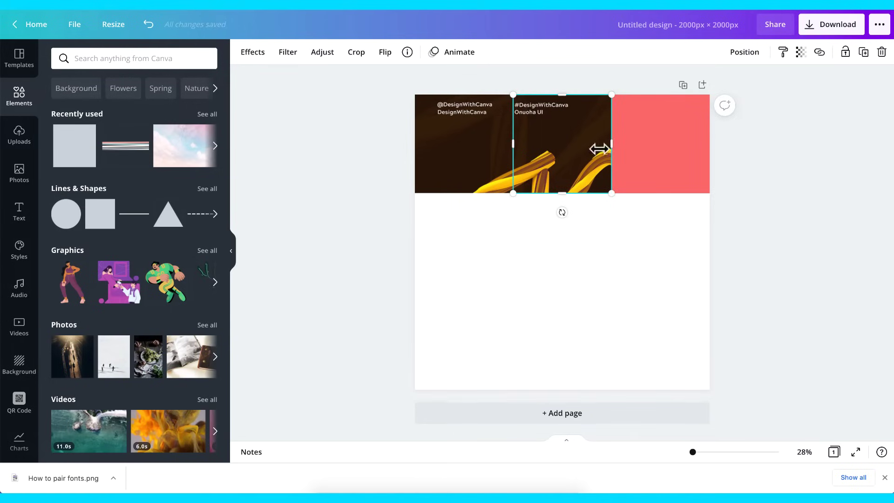
pyautogui.click(619, 145)
pyautogui.click(572, 143)
pyautogui.moveTo(612, 144); pyautogui.dragTo(714, 133)
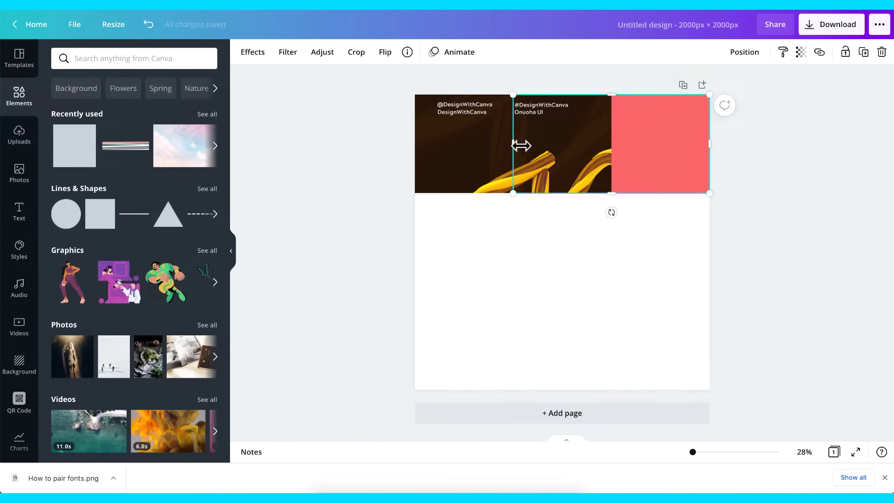
pyautogui.moveTo(513, 144); pyautogui.dragTo(610, 140)
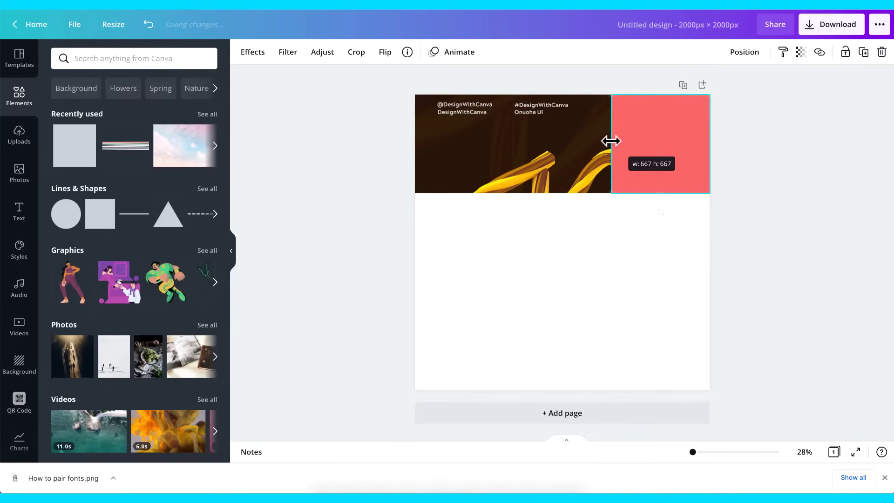
pyautogui.click(782, 183)
pyautogui.click(677, 142)
pyautogui.press('Delete')
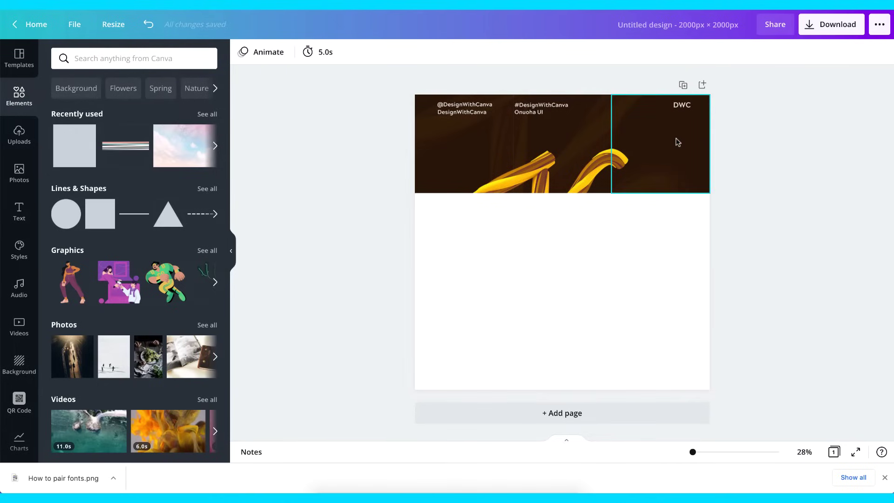
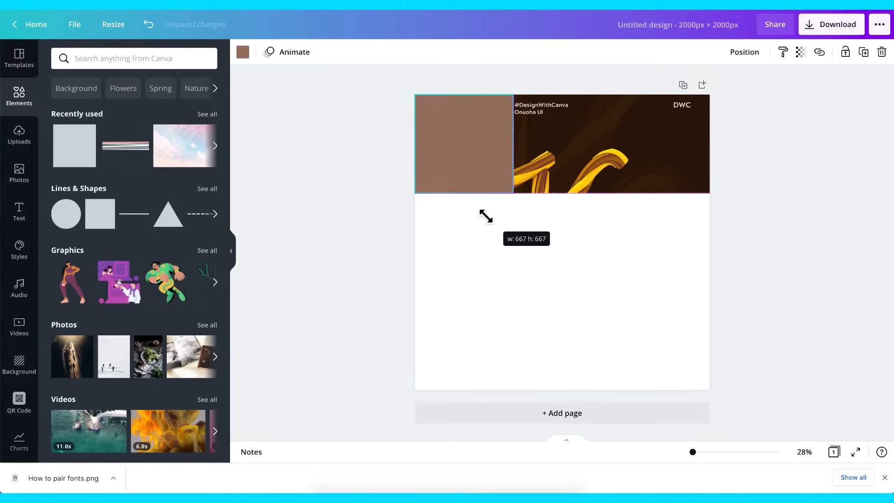
# Place the brown square directly beneath the first tile, and replace it with a copy of that tile re-cropped to its area.
pyautogui.moveTo(470, 144); pyautogui.dragTo(466, 240)
pyautogui.click(456, 175)
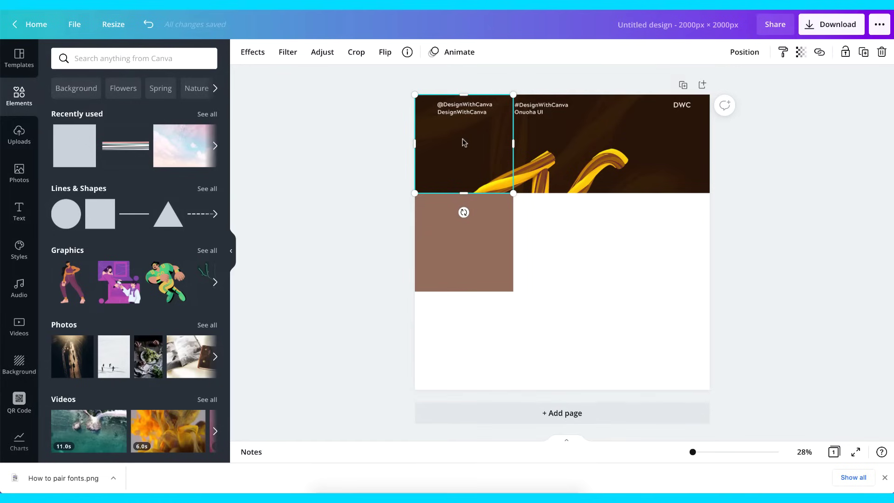
pyautogui.moveTo(464, 143)
pyautogui.mouseDown()
pyautogui.moveTo(466, 169)
pyautogui.moveTo(466, 138)
pyautogui.mouseUp()
pyautogui.moveTo(464, 193); pyautogui.dragTo(464, 292)
pyautogui.moveTo(463, 95); pyautogui.dragTo(465, 192)
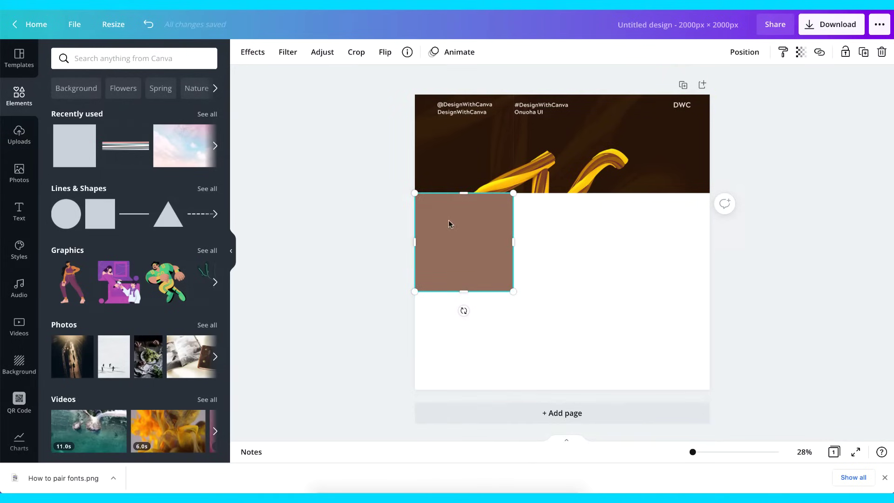
pyautogui.click(583, 256)
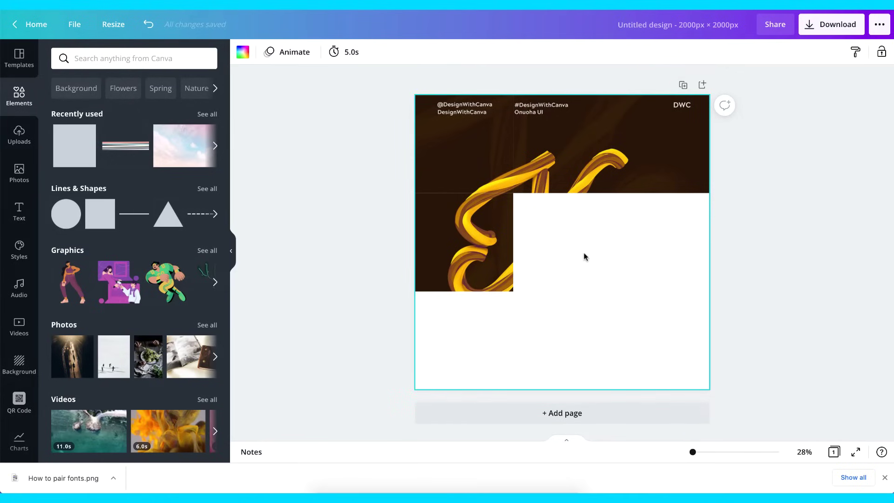
# Duplicate the second row's first tile in place and re-crop the copy to the page's centre square.
pyautogui.click(487, 243)
pyautogui.moveTo(487, 243); pyautogui.dragTo(607, 236)
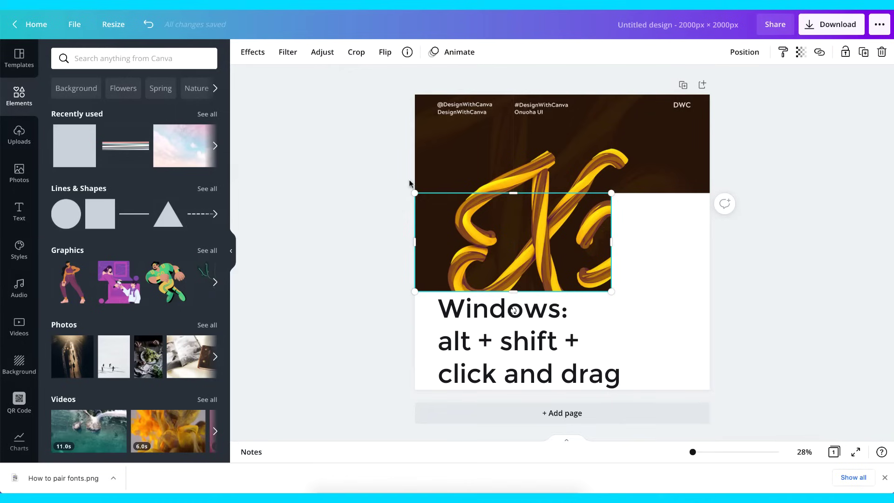
pyautogui.moveTo(418, 242); pyautogui.dragTo(517, 253)
pyautogui.click(641, 256)
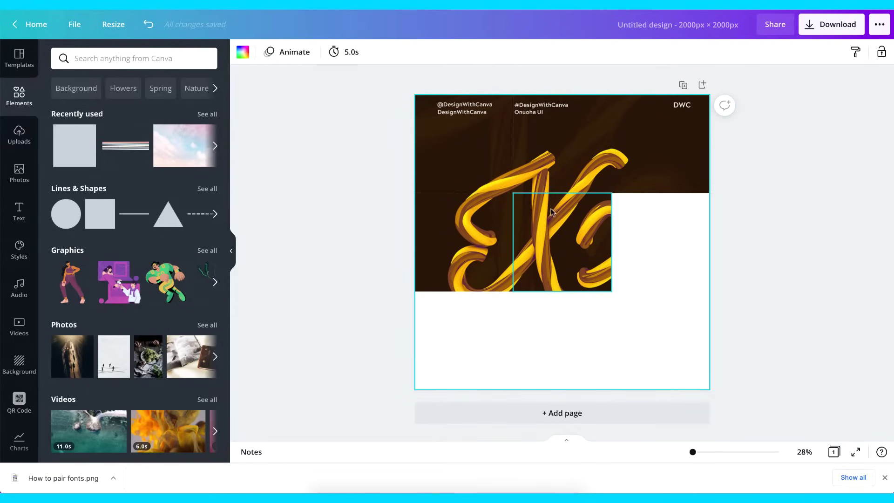
# Duplicate the centre tile in place and re-crop the copy to the last square of the second row.
pyautogui.click(545, 226)
pyautogui.moveTo(545, 226)
pyautogui.mouseDown()
pyautogui.moveTo(555, 226)
pyautogui.moveTo(545, 225)
pyautogui.mouseUp()
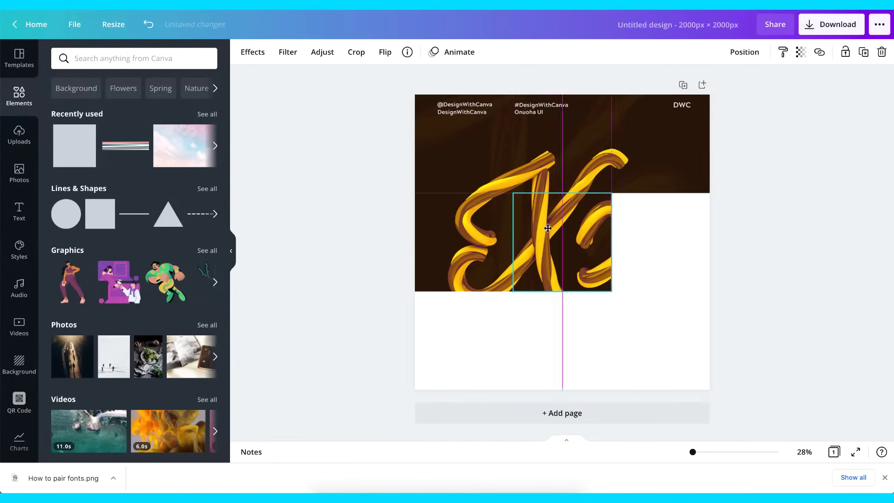
pyautogui.moveTo(611, 242); pyautogui.dragTo(711, 244)
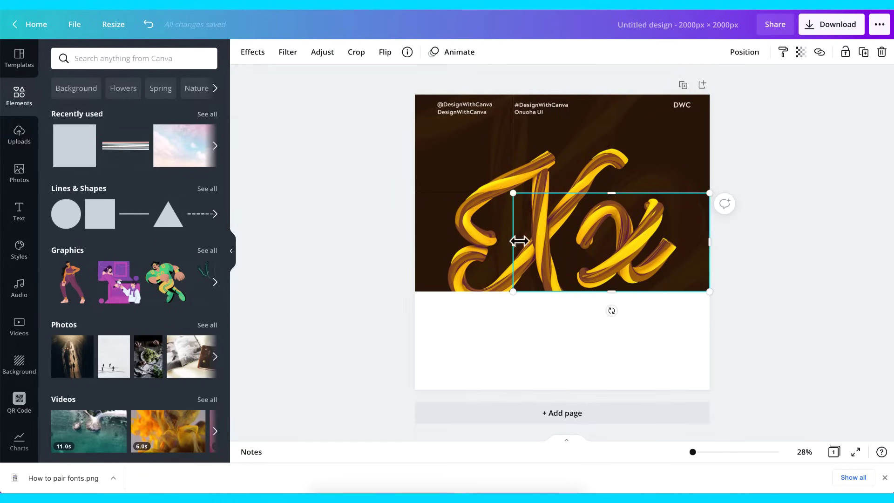
pyautogui.moveTo(512, 242); pyautogui.dragTo(608, 249)
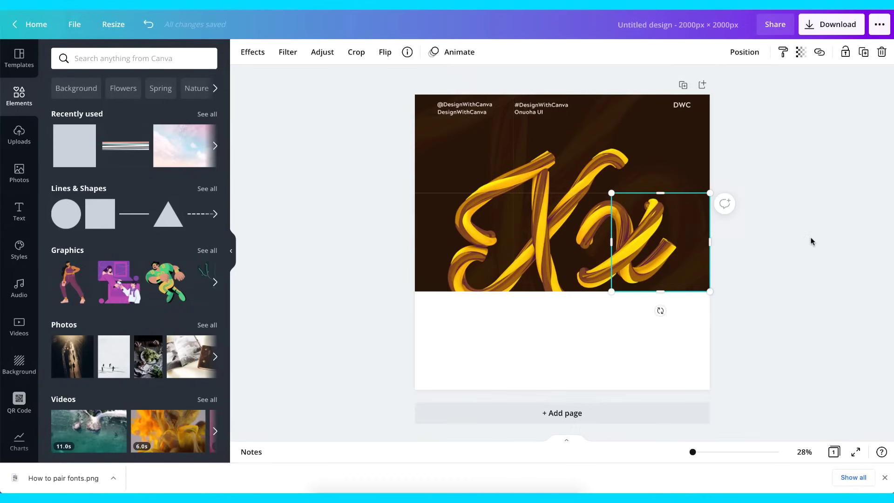
pyautogui.click(812, 241)
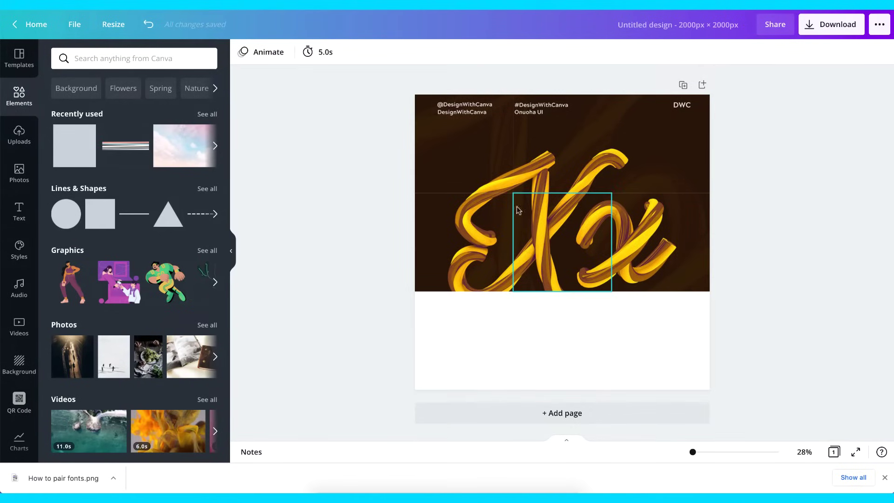
pyautogui.moveTo(493, 215)
pyautogui.mouseDown()
pyautogui.moveTo(490, 256)
pyautogui.moveTo(490, 216)
pyautogui.mouseUp()
pyautogui.moveTo(462, 290); pyautogui.dragTo(465, 390)
pyautogui.hotkey('ctrl', 'z')
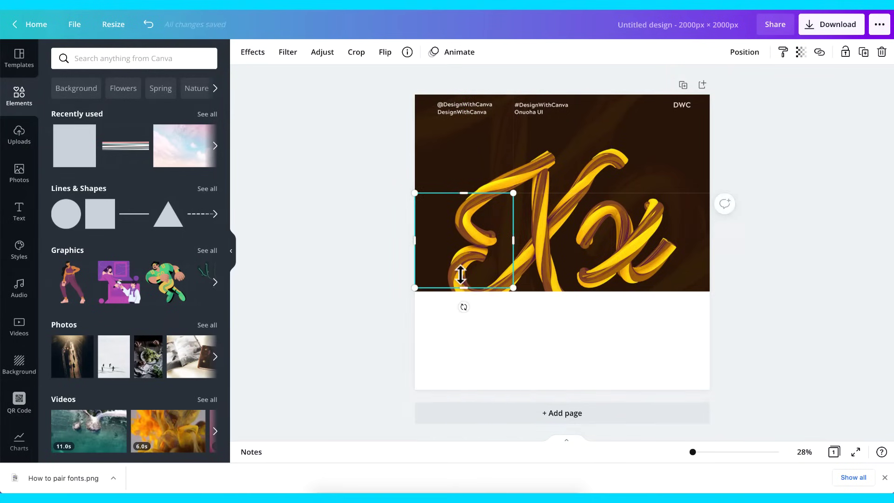
pyautogui.hotkey('ctrl', 'shift', 'z')
pyautogui.hotkey('ctrl', 'z')
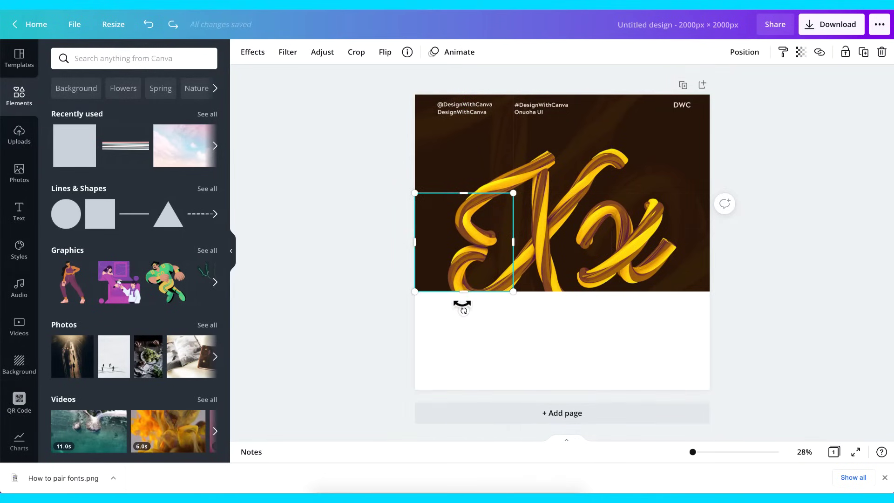
pyautogui.moveTo(473, 236); pyautogui.dragTo(464, 332)
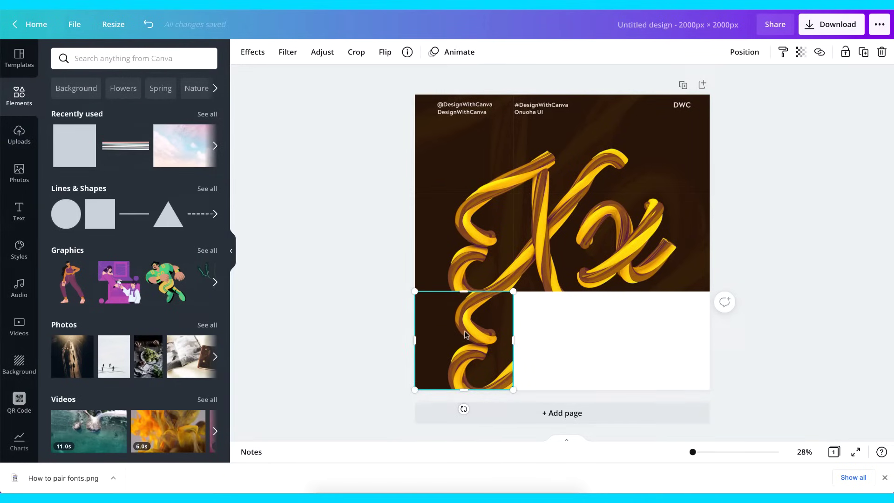
pyautogui.hotkey('ctrl', 'z')
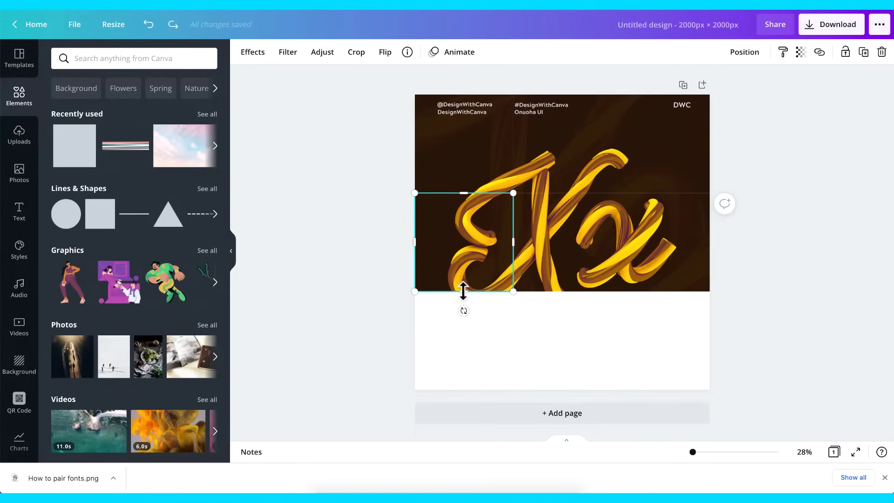
# Re-crop an in-place copy of the second row's first tile to the square below it, and crop another copy to the bottom row's middle square.
pyautogui.moveTo(464, 291); pyautogui.dragTo(459, 390)
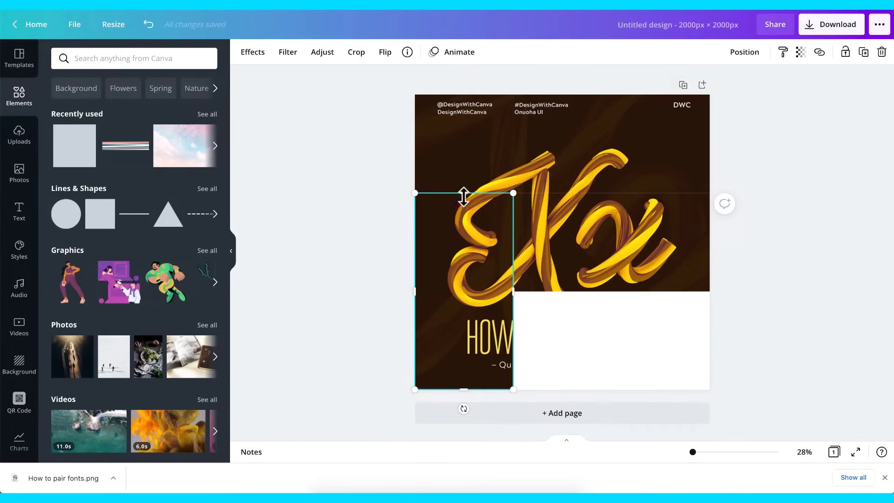
pyautogui.moveTo(464, 193); pyautogui.dragTo(465, 291)
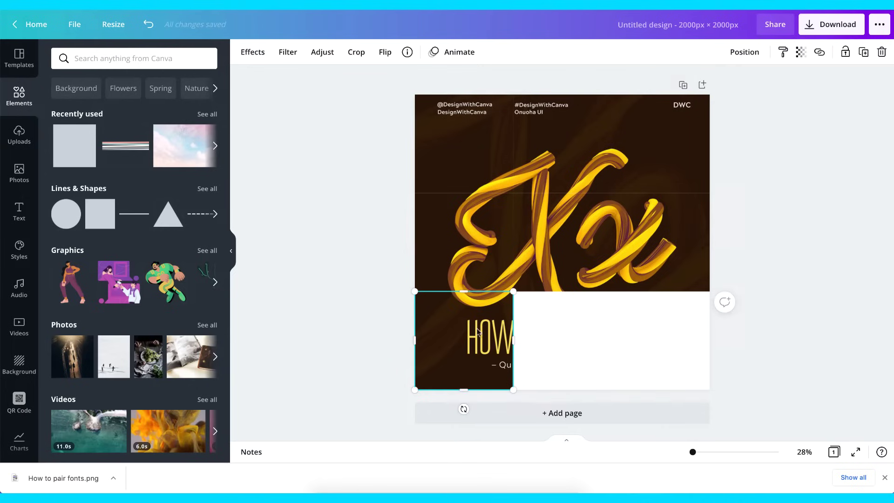
pyautogui.moveTo(471, 331); pyautogui.dragTo(611, 342)
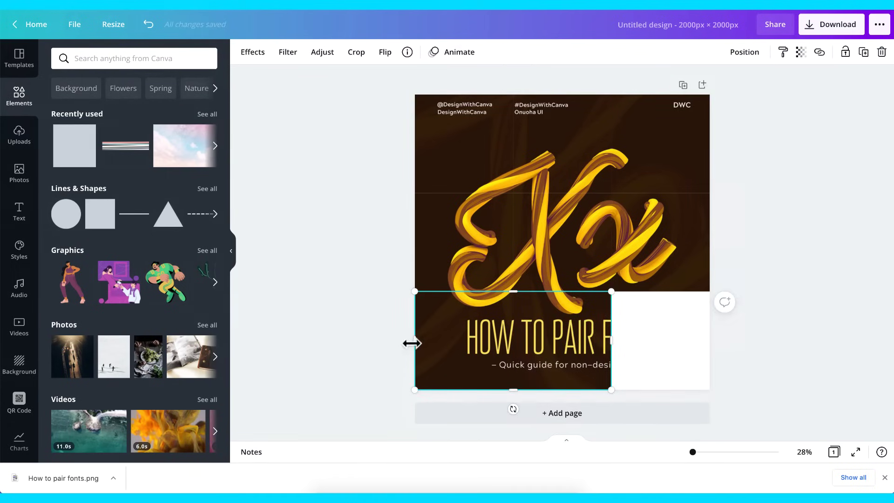
pyautogui.moveTo(412, 344); pyautogui.dragTo(513, 343)
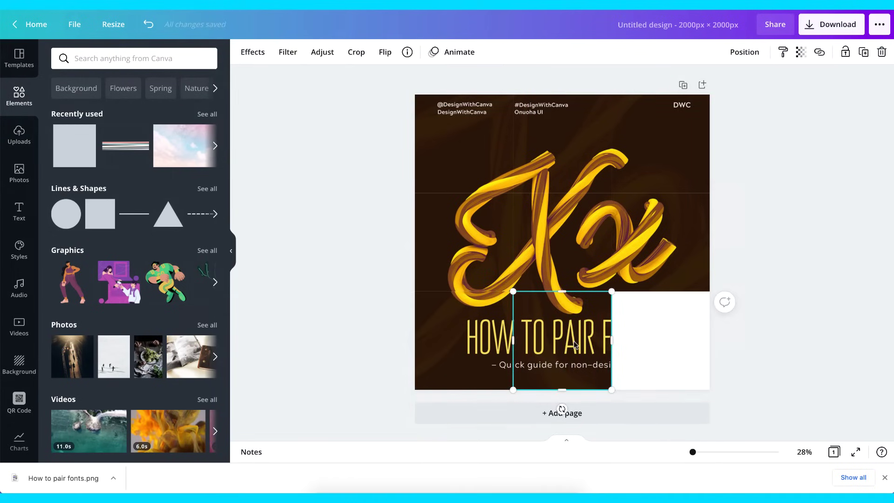
# Duplicate the bottom row's middle tile in place and re-crop the copy to the last square of that row.
pyautogui.moveTo(627, 343); pyautogui.dragTo(710, 340)
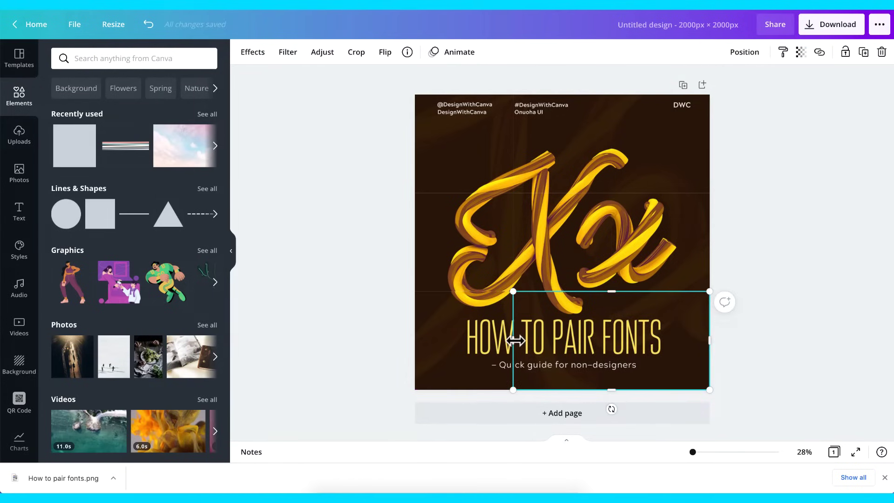
pyautogui.moveTo(515, 340); pyautogui.dragTo(612, 340)
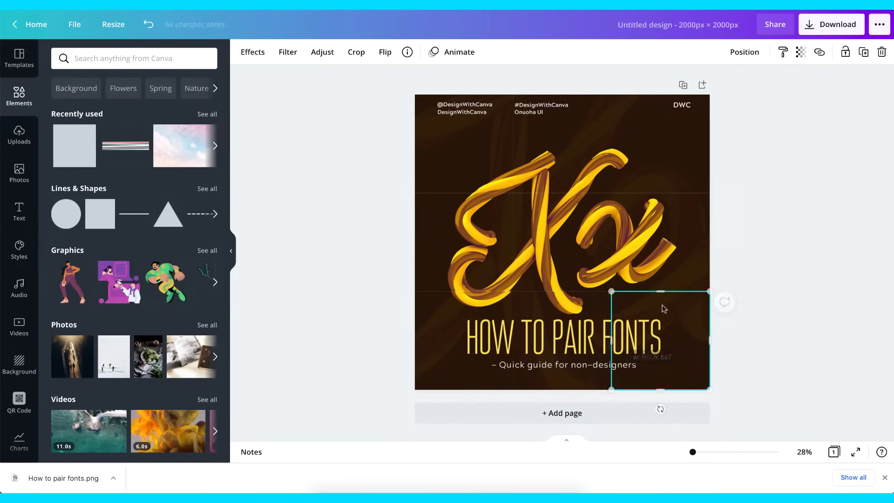
pyautogui.click(782, 259)
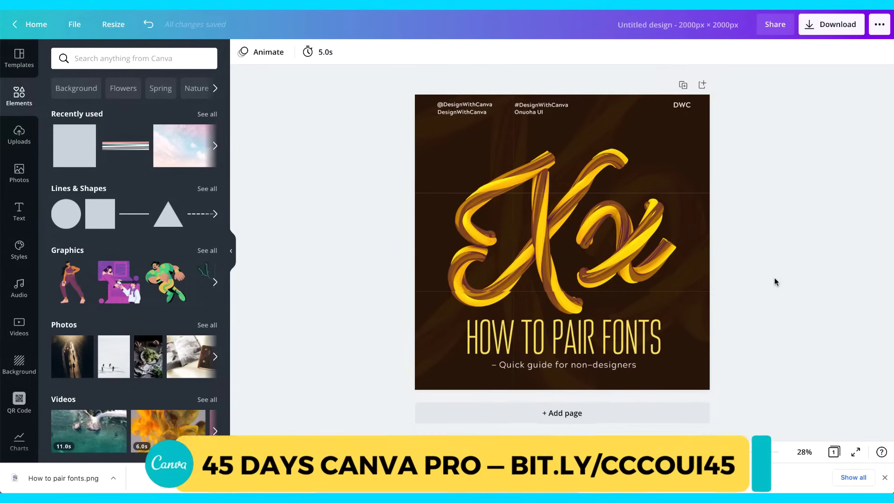
# Add a series of blank pages beneath the grid page.
pyautogui.scroll(-15, 562, 242)
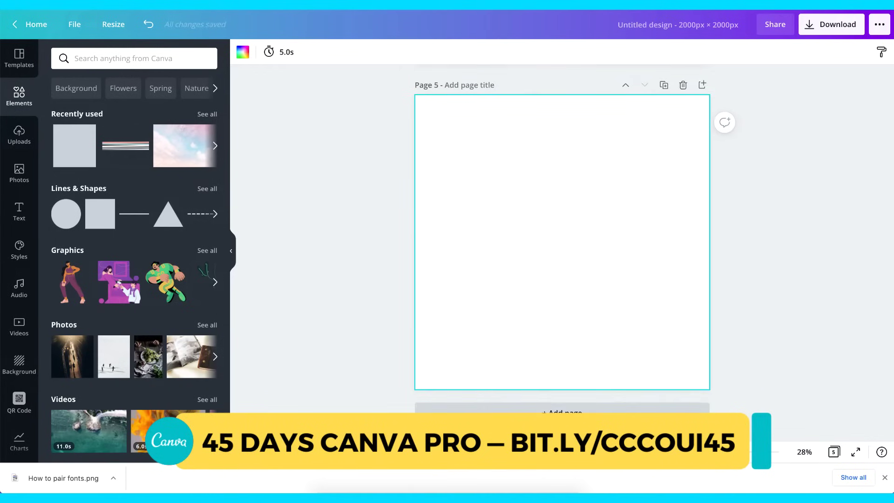
pyautogui.click(563, 413)
pyautogui.click(562, 412)
pyautogui.click(562, 412)
pyautogui.click(562, 412)
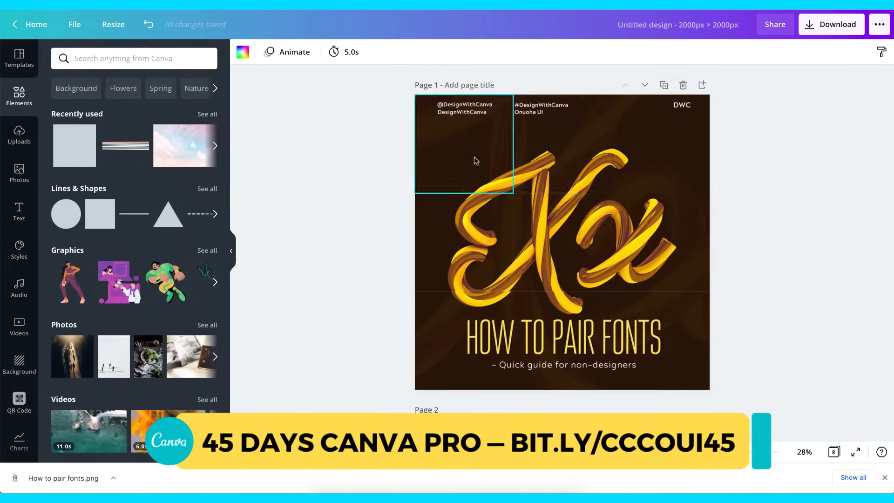
# Place a copied tile on page 2 and title the page Post 1.
pyautogui.click(639, 145)
pyautogui.click(559, 310)
pyautogui.press('Escape')
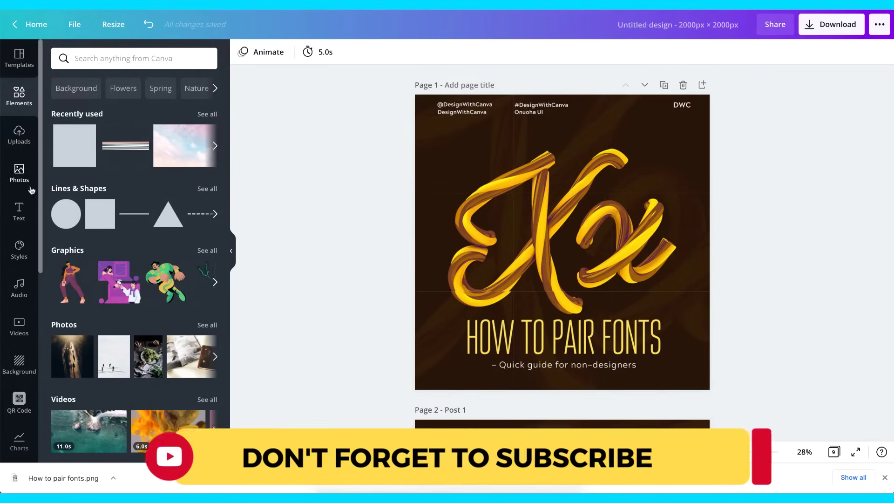
# Add a heading reading 1 to the grid page and enlarge it to font size 118.
pyautogui.click(19, 212)
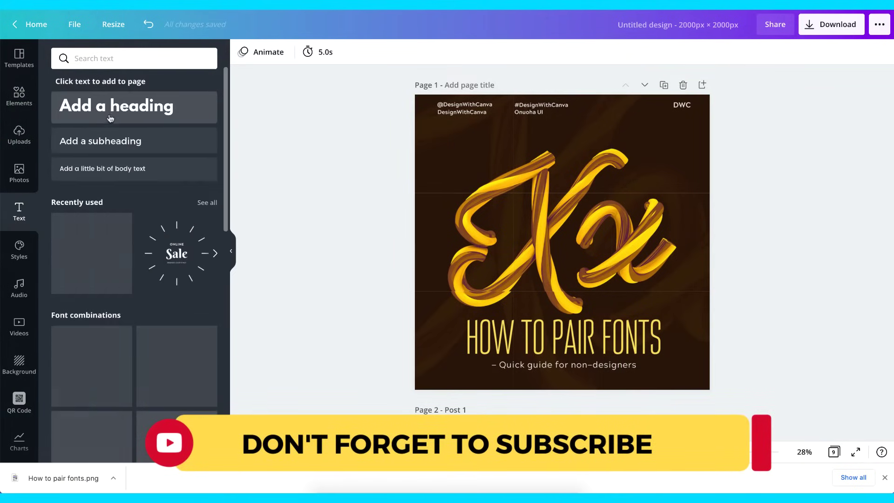
pyautogui.click(140, 108)
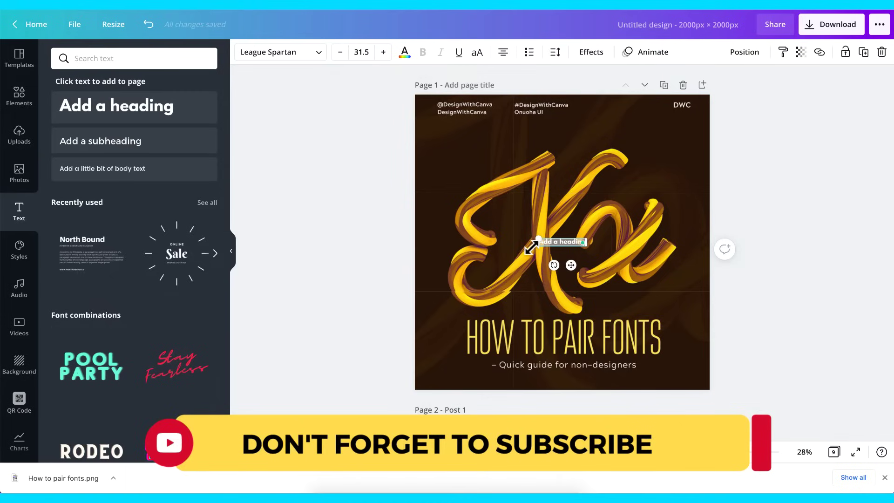
pyautogui.moveTo(532, 247); pyautogui.dragTo(561, 241)
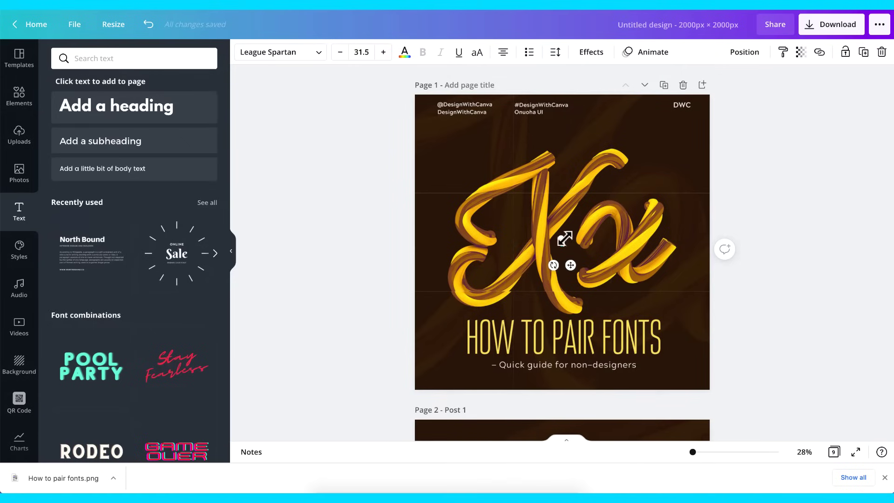
pyautogui.moveTo(562, 238); pyautogui.dragTo(574, 219)
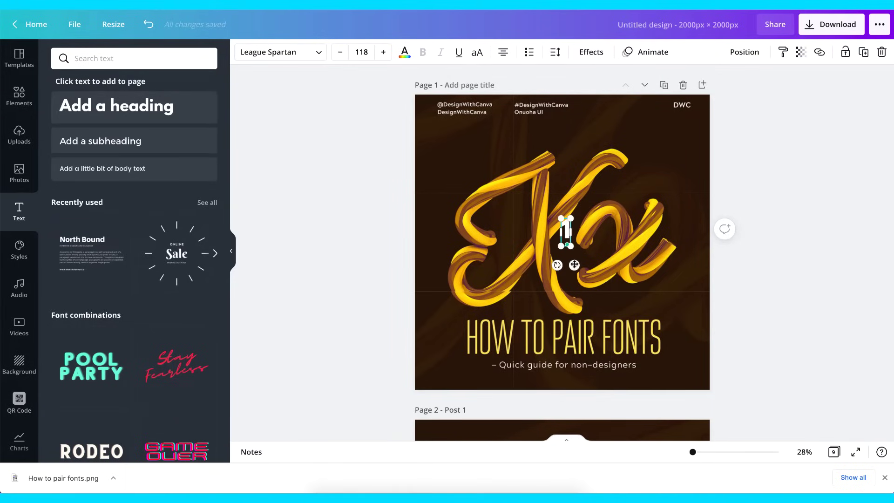
# Place the 1 on the bottom row's last tile and number the middle and first tiles 2 and 3 using copies of it.
pyautogui.moveTo(575, 265); pyautogui.dragTo(569, 367)
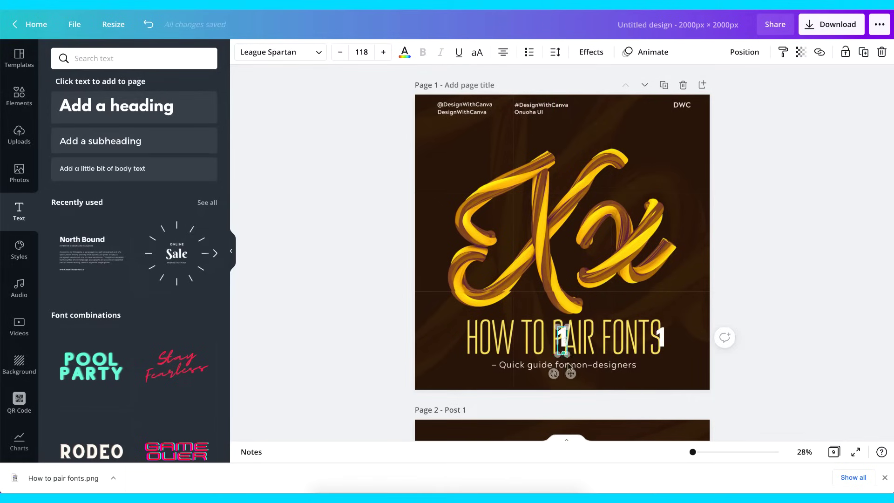
pyautogui.doubleClick(564, 338)
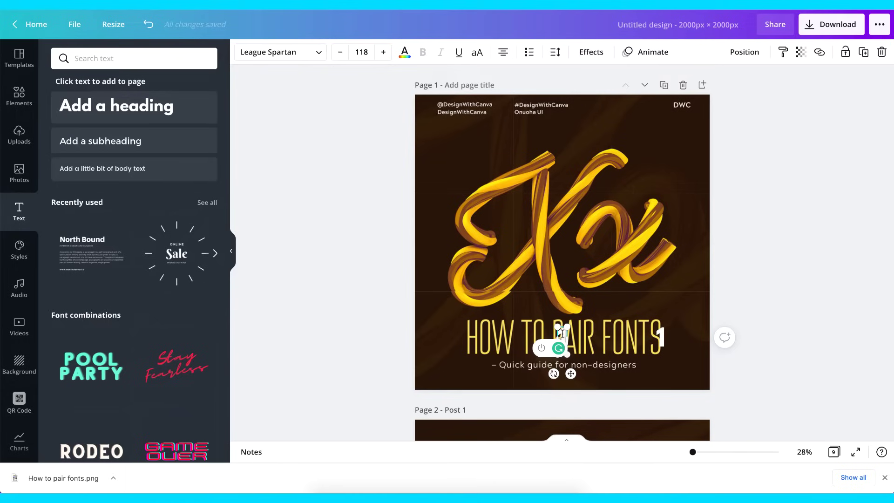
pyautogui.write('2')
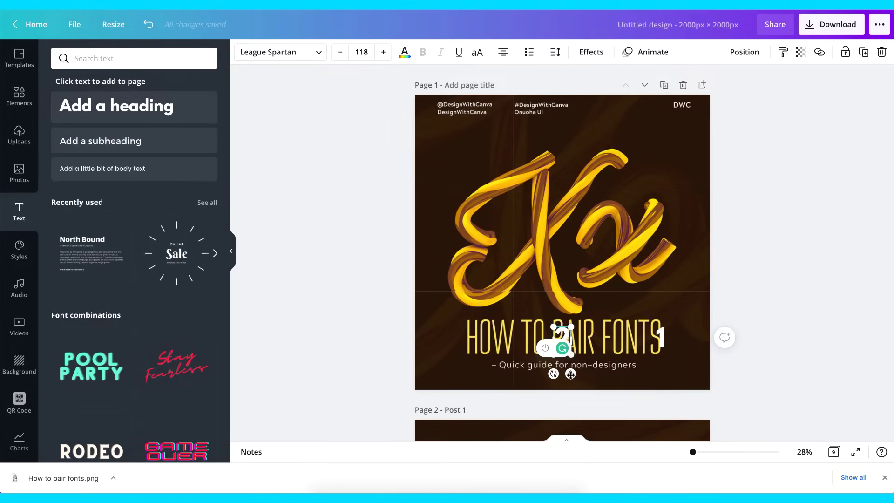
pyautogui.moveTo(570, 373); pyautogui.dragTo(471, 164)
pyautogui.doubleClick(464, 337)
pyautogui.write('3')
# Change the number copies on the second row's tiles to 4, 5 and 6, counting from the last tile to the first.
pyautogui.doubleClick(658, 239)
pyautogui.write('4')
pyautogui.doubleClick(570, 239)
pyautogui.write('5')
pyautogui.doubleClick(456, 239)
pyautogui.write('6')
# Change the number copies on the top row's tiles to 7, 8 and 9, counting from the last tile to the first.
pyautogui.doubleClick(656, 140)
pyautogui.write('7')
pyautogui.doubleClick(562, 142)
pyautogui.write('8')
pyautogui.doubleClick(463, 139)
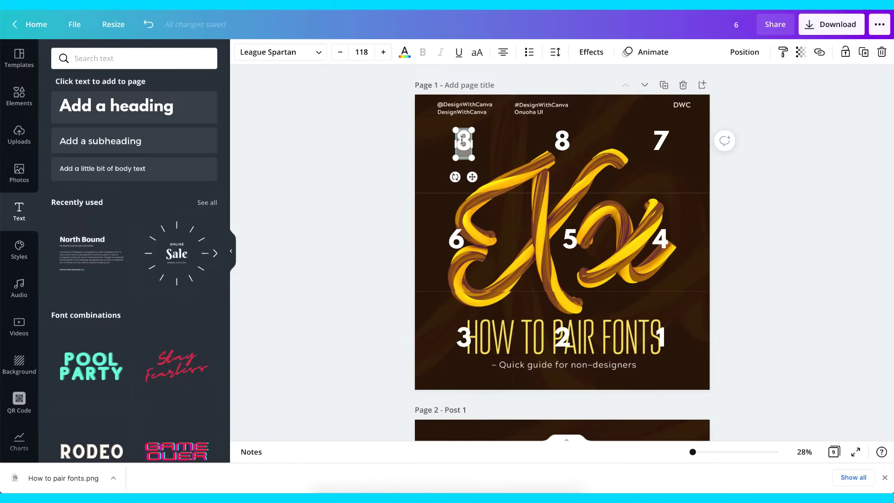
pyautogui.click(768, 234)
# Delete the Post 1 page and other surplus pages, keeping six pages with the numbered grid first.
pyautogui.hotkey('ctrl', 'Return')
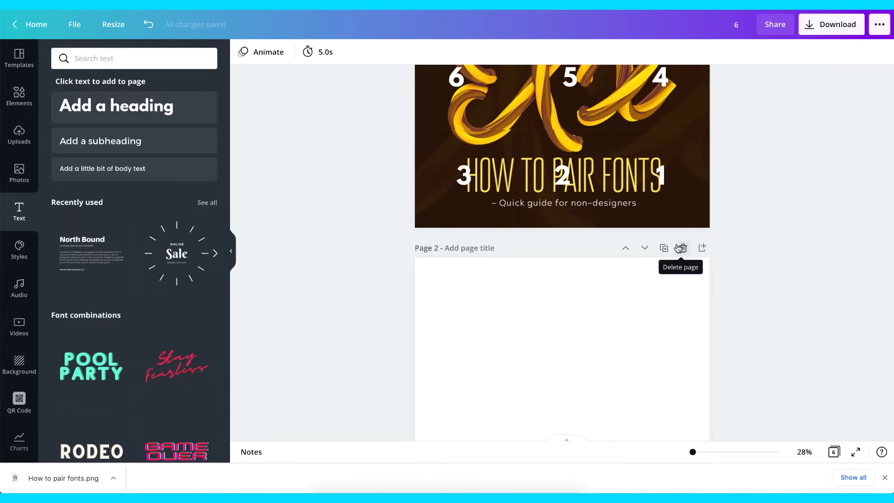
pyautogui.click(681, 248)
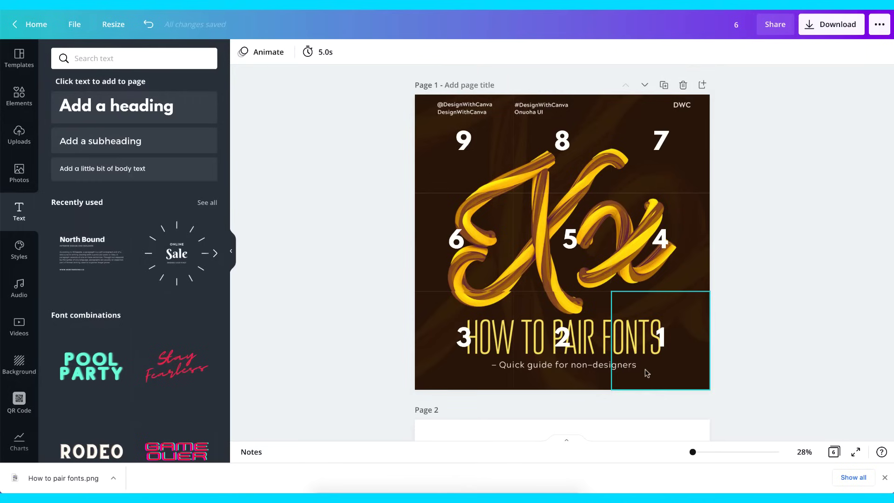
# Copy the image tile numbered 1 onto page 2 and enlarge it to fill the page at 2000 × 2000 px.
pyautogui.scroll(-2, 643, 362)
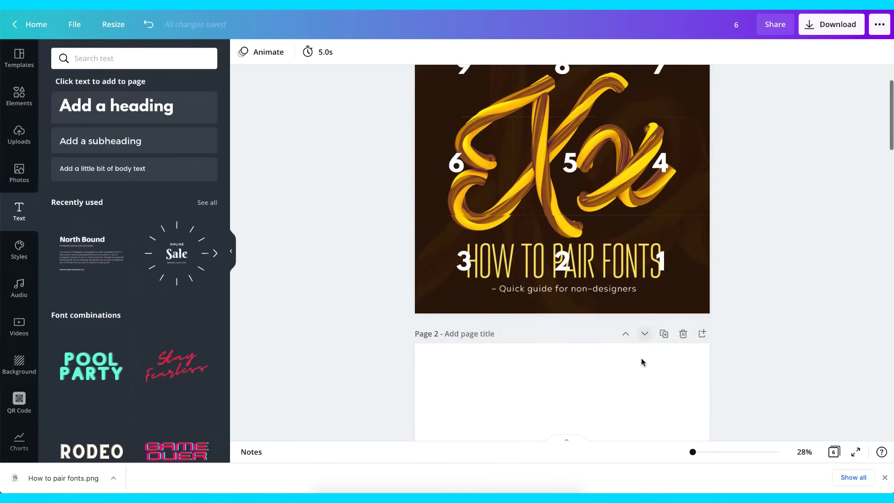
pyautogui.scroll(-1, 641, 358)
pyautogui.click(641, 249)
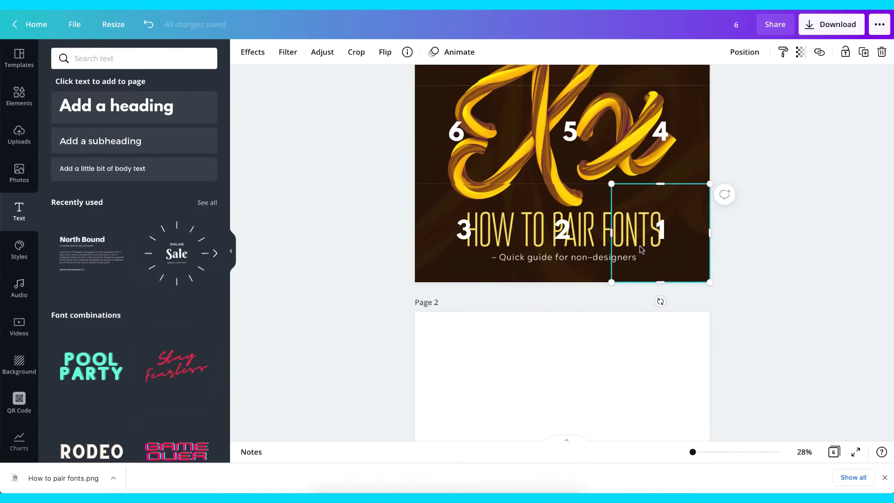
pyautogui.scroll(-4, 642, 250)
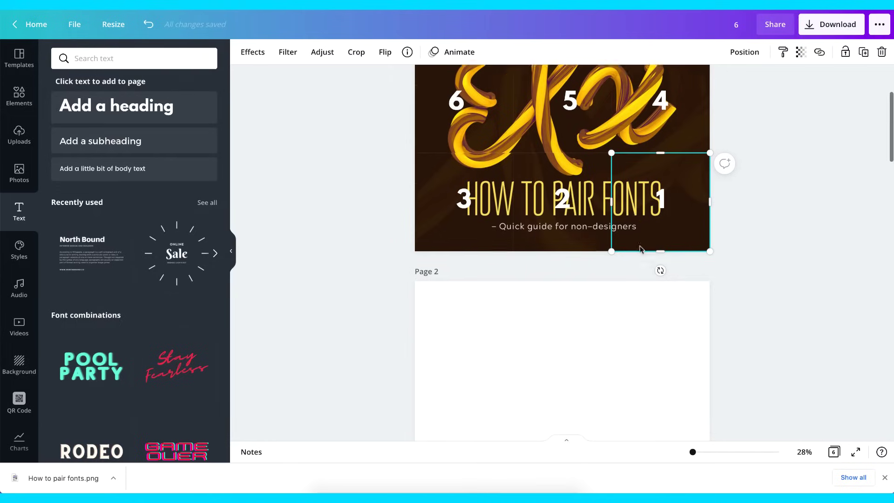
pyautogui.hotkey('ctrl', 'v')
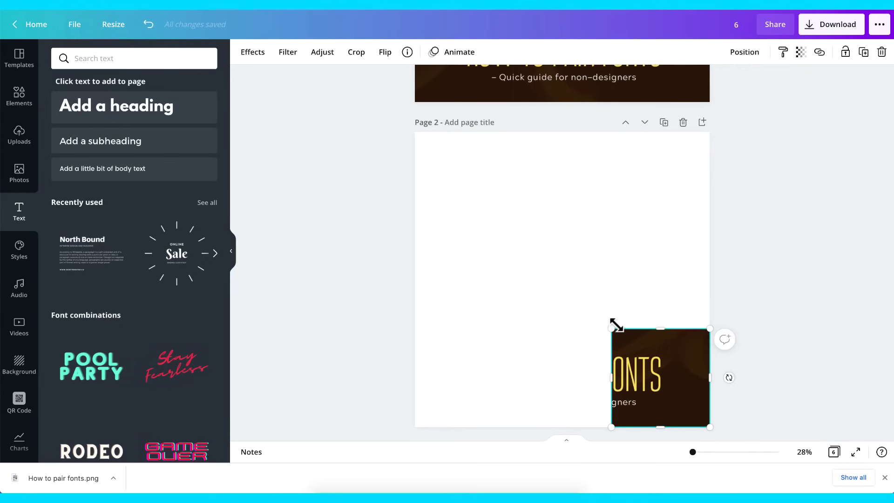
pyautogui.moveTo(611, 329); pyautogui.dragTo(391, 160)
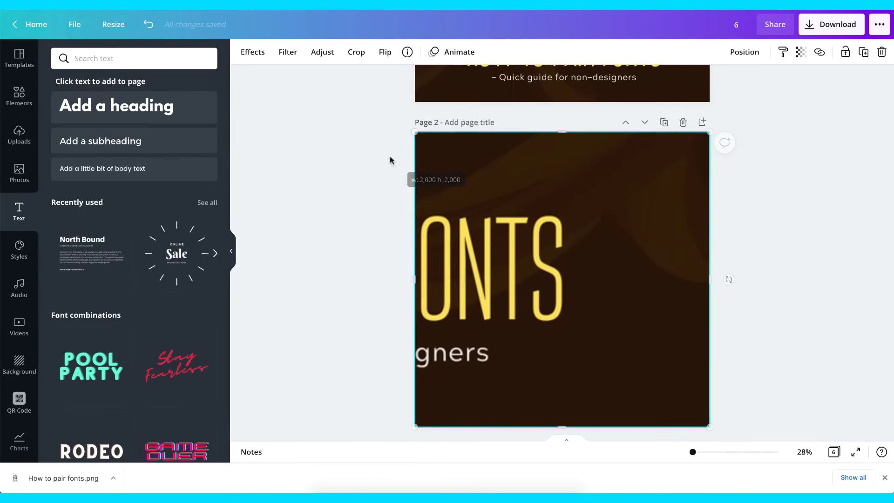
# Title page 2 as 1 to match its tile's number in the grid.
pyautogui.scroll(2, 560, 211)
pyautogui.scroll(3, 561, 211)
pyautogui.scroll(-2, 560, 228)
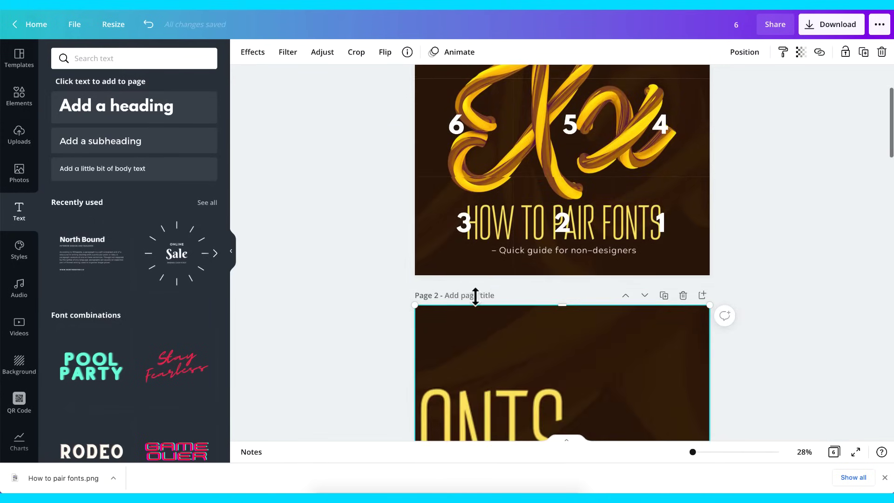
pyautogui.click(475, 295)
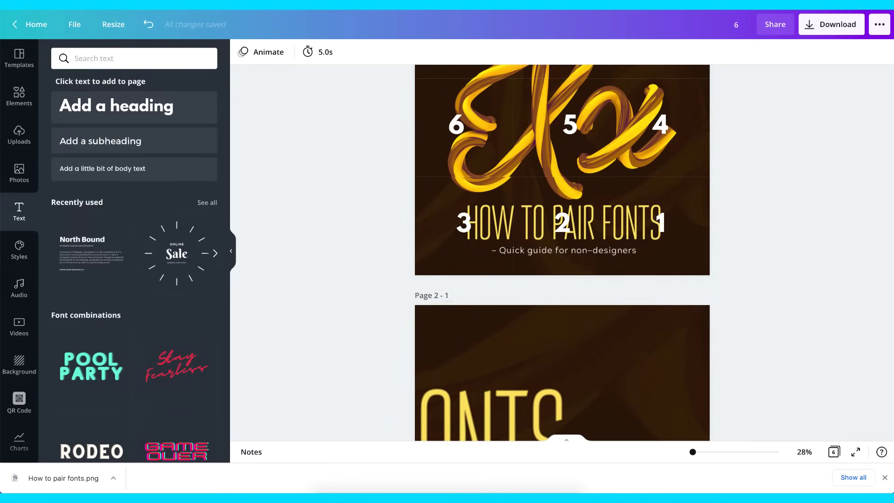
# Copy the image tile numbered 2 onto page 3 and enlarge it to fill the page.
pyautogui.click(544, 216)
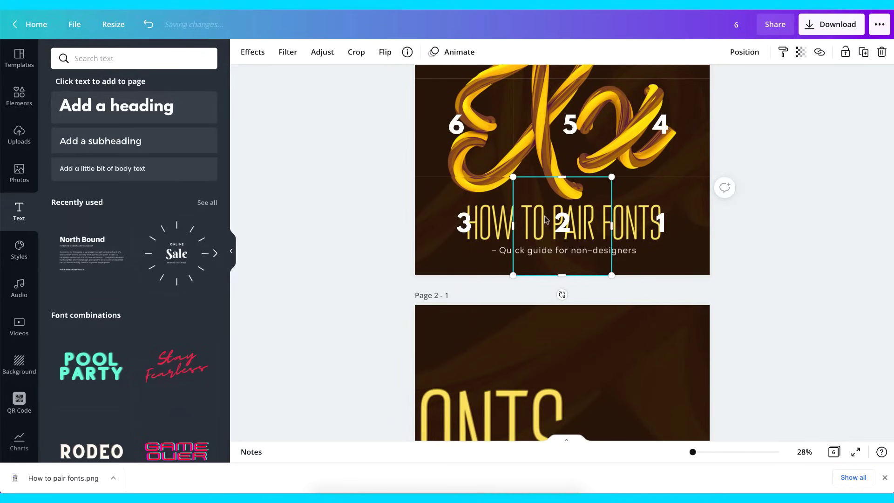
pyautogui.scroll(-5, 544, 217)
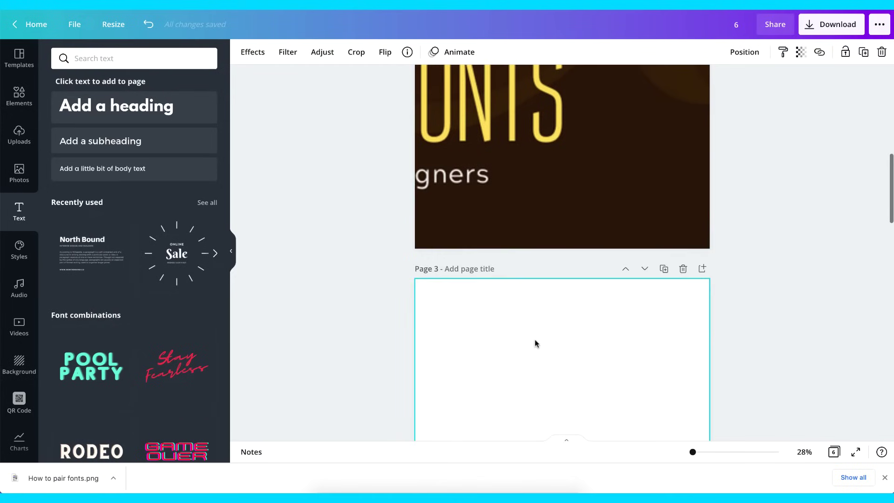
pyautogui.scroll(-5, 535, 344)
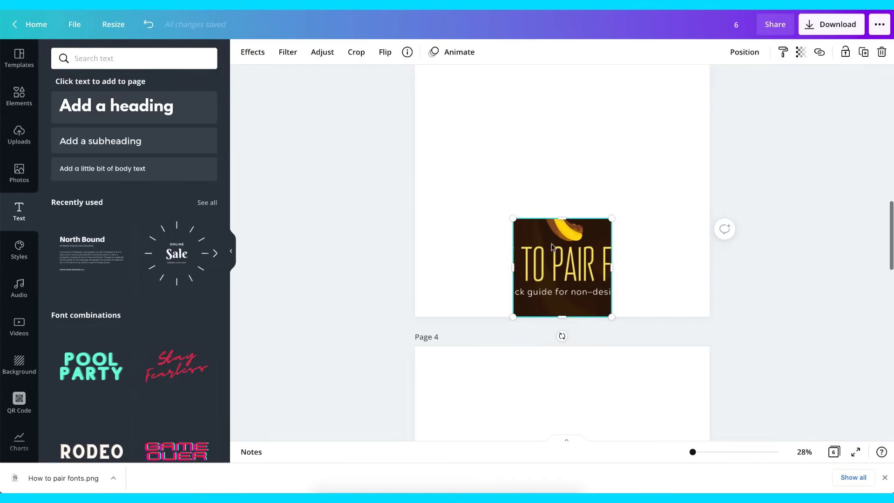
pyautogui.moveTo(513, 218); pyautogui.dragTo(398, 142)
pyautogui.scroll(3, 559, 209)
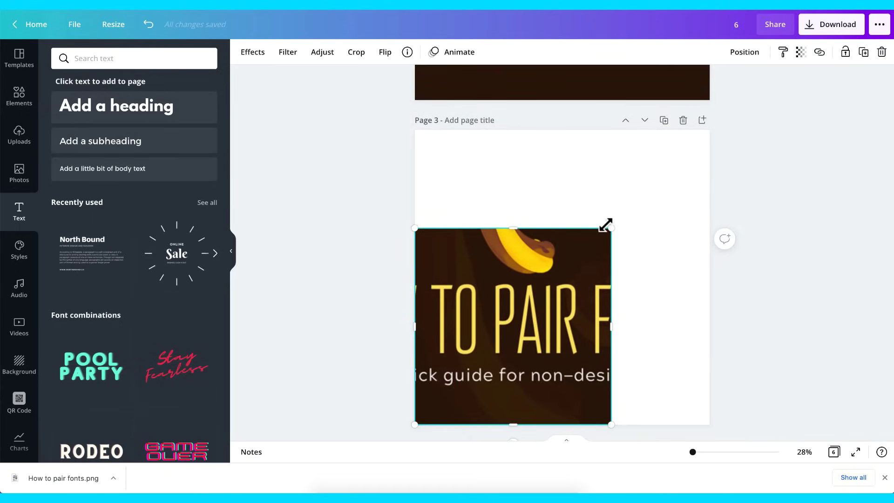
pyautogui.moveTo(608, 227); pyautogui.dragTo(704, 120)
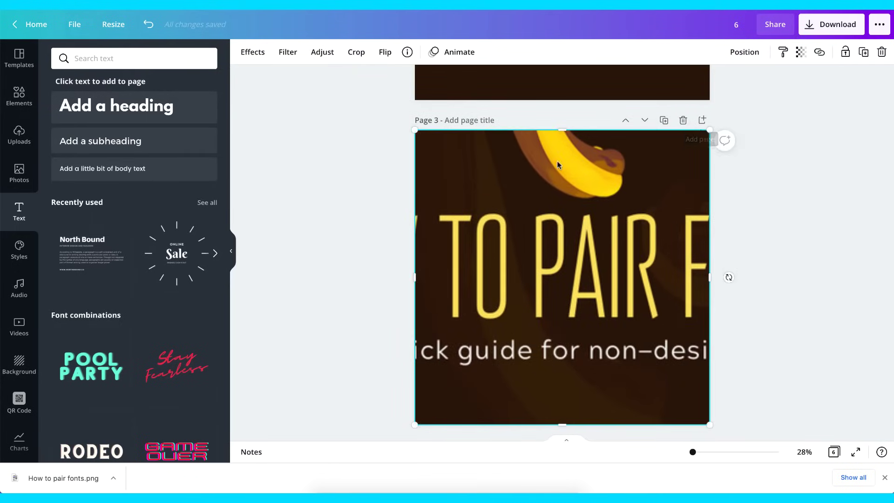
# Copy the image tile numbered 3 onto page 4 and enlarge it to fill the page at 2000 × 2000 px.
pyautogui.scroll(5, 559, 165)
pyautogui.scroll(5, 558, 165)
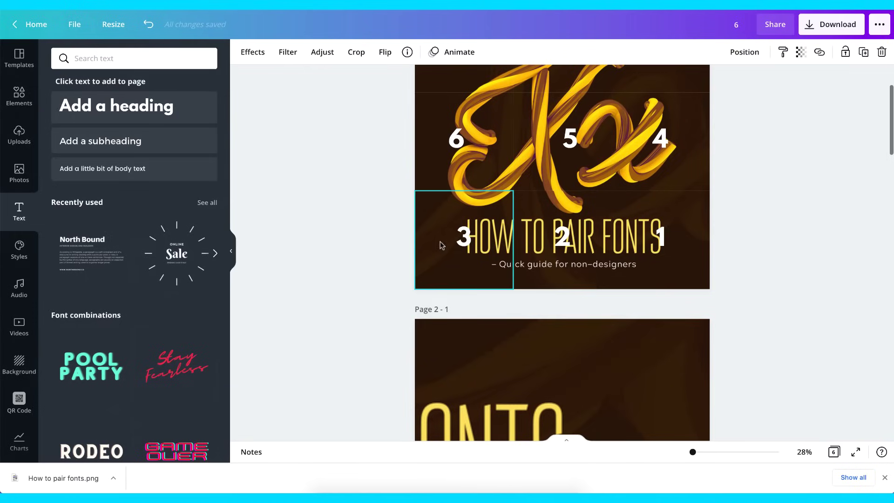
pyautogui.click(439, 228)
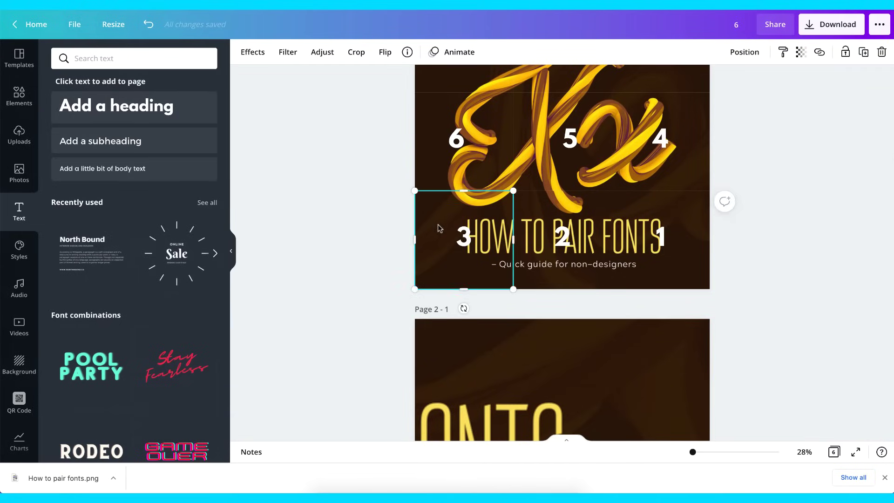
pyautogui.scroll(-15, 439, 229)
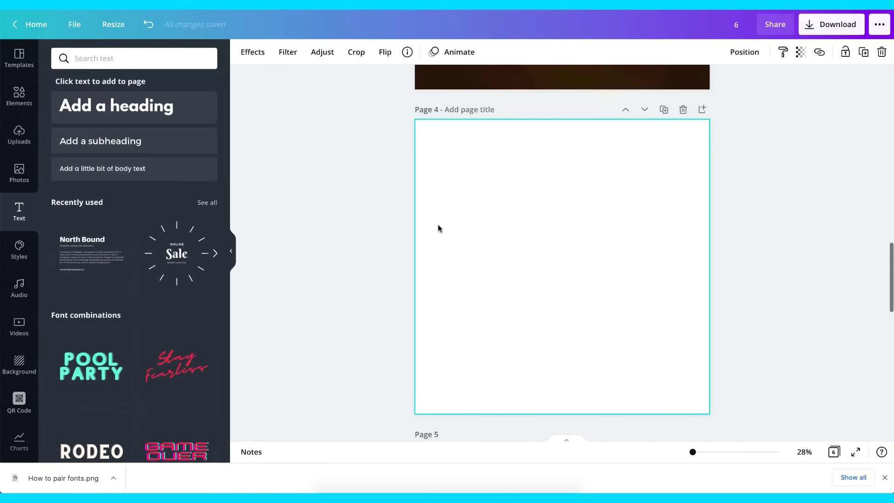
pyautogui.click(532, 253)
pyautogui.hotkey('ctrl', 'v')
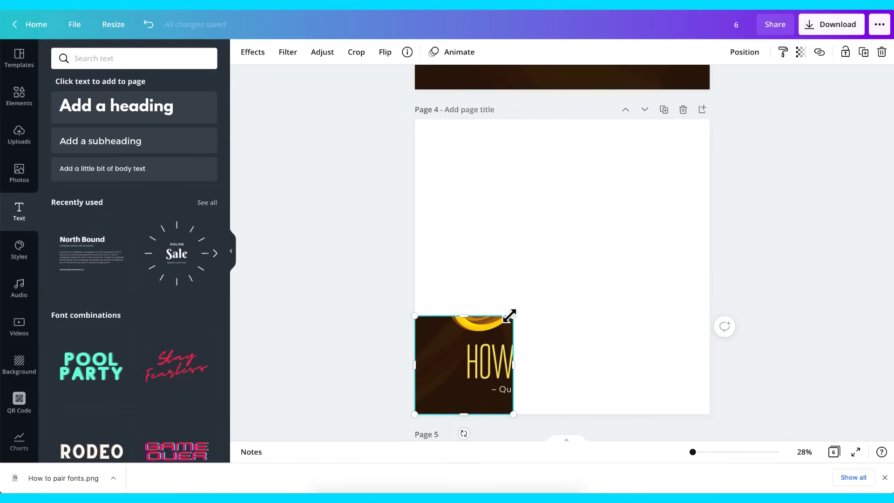
pyautogui.moveTo(513, 313); pyautogui.dragTo(708, 117)
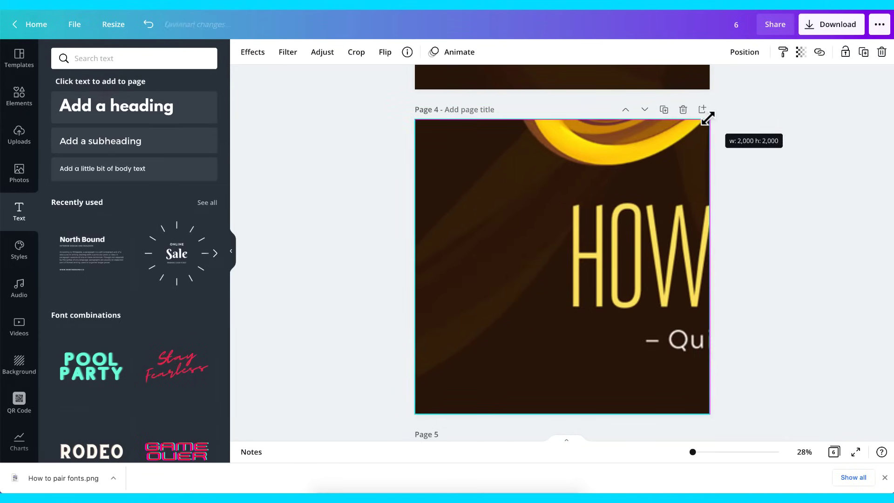
pyautogui.click(769, 159)
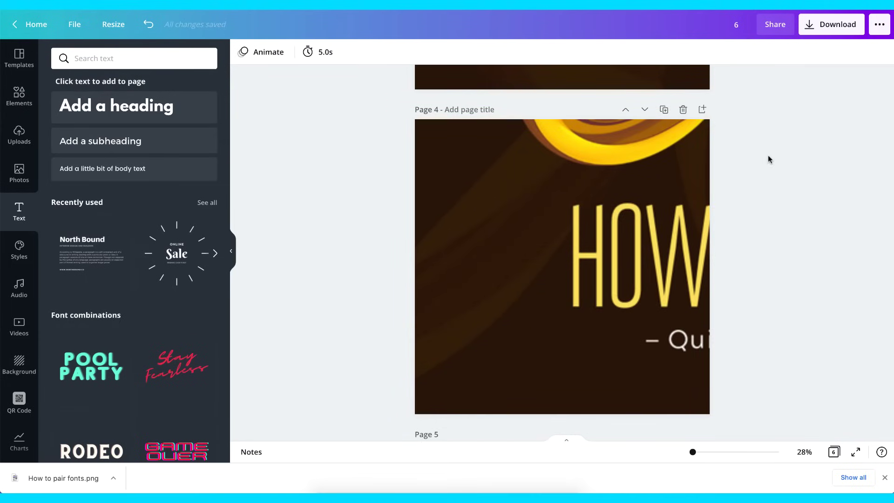
# Copy the image tile numbered 4 onto page 5 and enlarge it to fill the page at 2000 × 2000 px.
pyautogui.scroll(8, 767, 155)
pyautogui.scroll(-12, 579, 320)
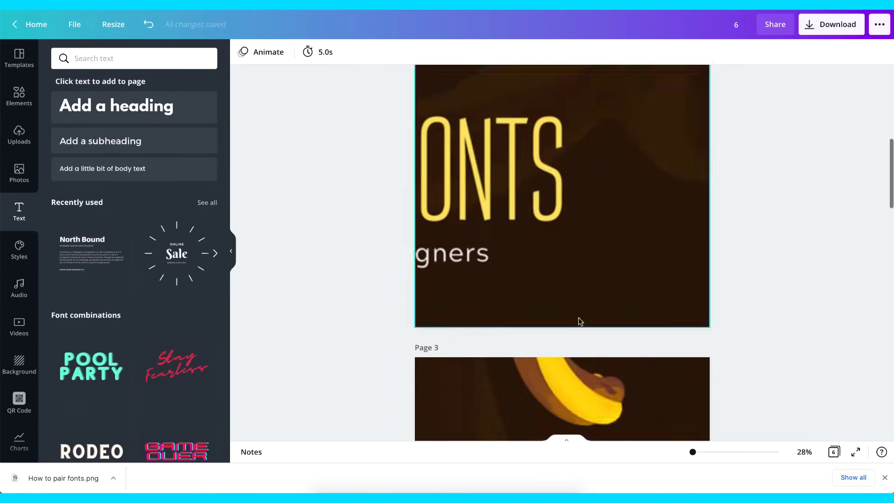
pyautogui.scroll(3, 578, 318)
pyautogui.scroll(15, 579, 319)
pyautogui.click(638, 259)
pyautogui.hotkey('ctrl', 'c')
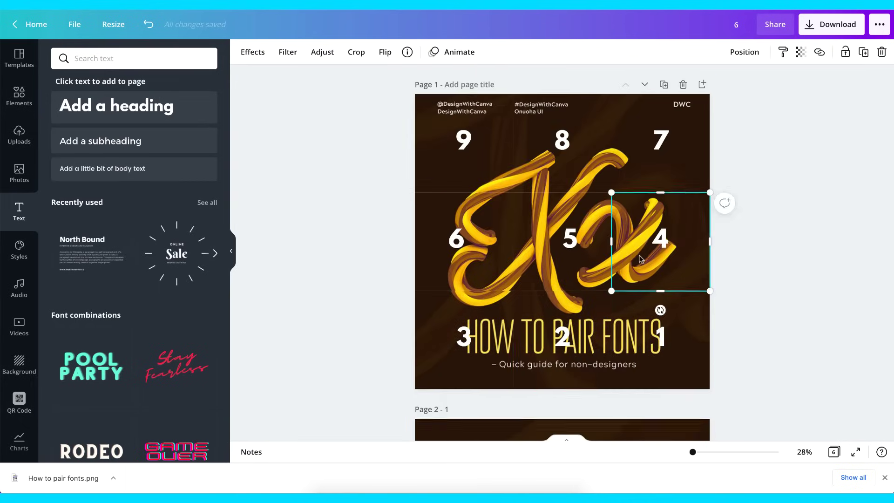
pyautogui.scroll(-20, 638, 259)
pyautogui.hotkey('ctrl', 'v')
pyautogui.moveTo(612, 251); pyautogui.dragTo(494, 169)
pyautogui.hotkey('ctrl', 'z')
pyautogui.hotkey('ctrl', 'z')
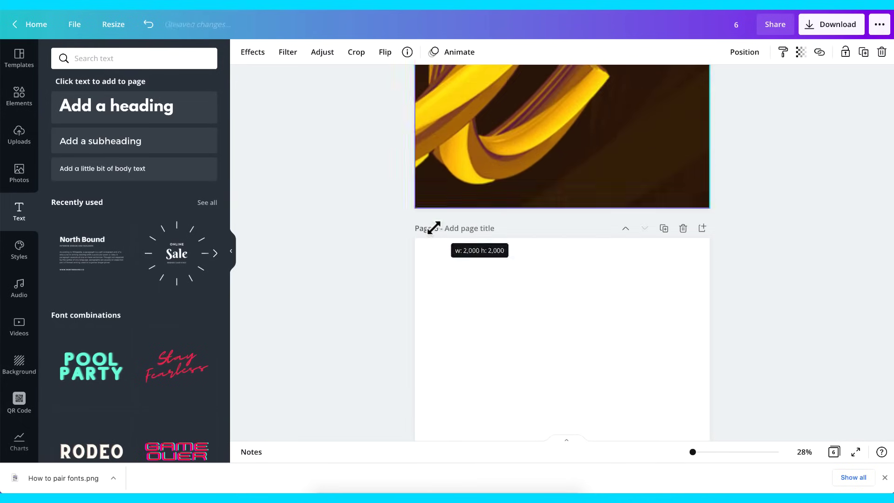
# Copy the image tile numbered 5 onto page 6 and enlarge it to fill the page.
pyautogui.scroll(-20, 580, 158)
pyautogui.hotkey('ctrl', 'v')
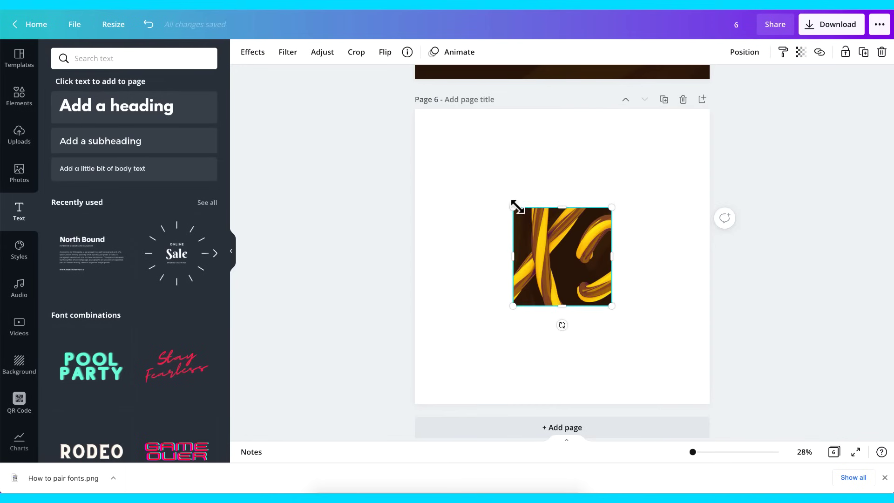
pyautogui.moveTo(514, 207); pyautogui.dragTo(421, 114)
pyautogui.moveTo(610, 303); pyautogui.dragTo(721, 385)
# Add page 7, copy the image tile numbered 6 onto it and enlarge it to fill the page.
pyautogui.click(507, 433)
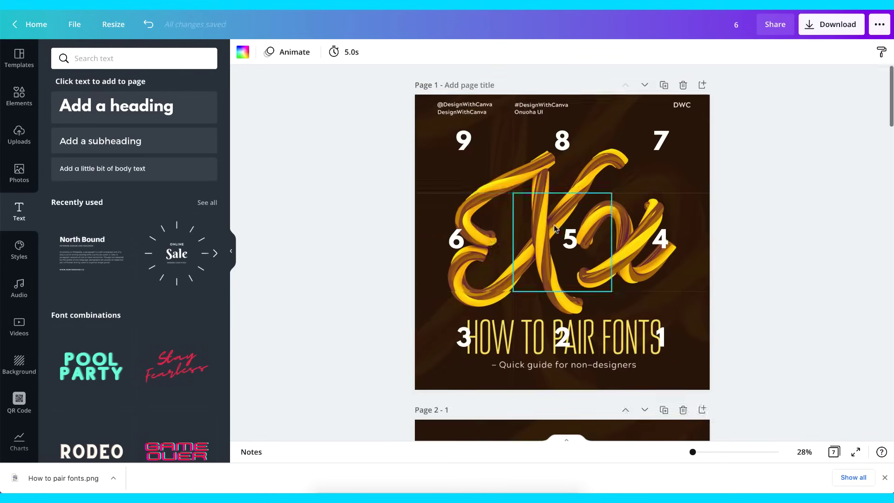
pyautogui.hotkey('ctrl', 'v')
pyautogui.moveTo(611, 194); pyautogui.dragTo(591, 96)
pyautogui.moveTo(599, 291); pyautogui.dragTo(703, 345)
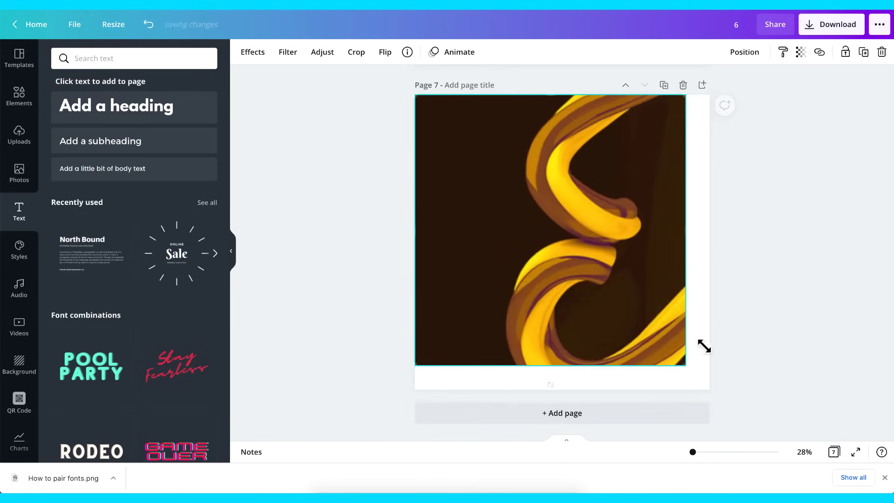
# Add page 8, copy the image tile numbered 7 onto it and enlarge it to fill the page.
pyautogui.hotkey('ctrl', 'z')
pyautogui.hotkey('ctrl', 'c')
pyautogui.scroll(-20, 533, 288)
pyautogui.click(532, 410)
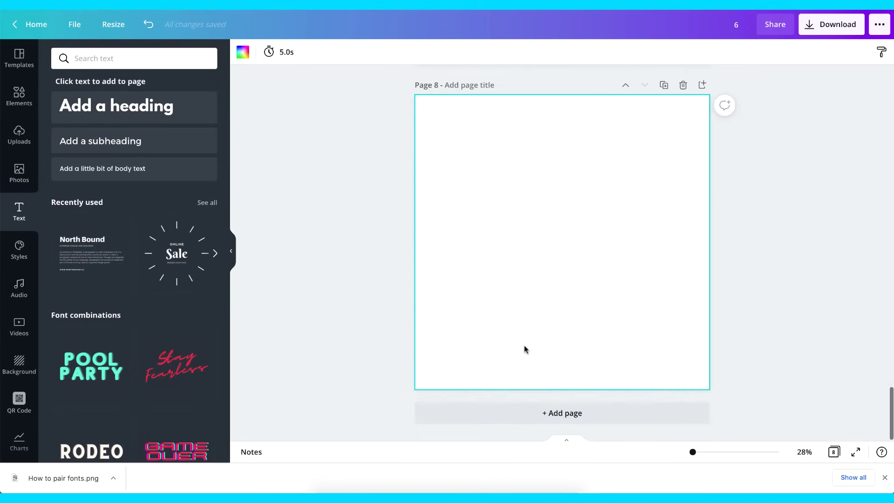
pyautogui.hotkey('ctrl', 'v')
pyautogui.moveTo(611, 193); pyautogui.dragTo(415, 389)
pyautogui.hotkey('ctrl', 'z')
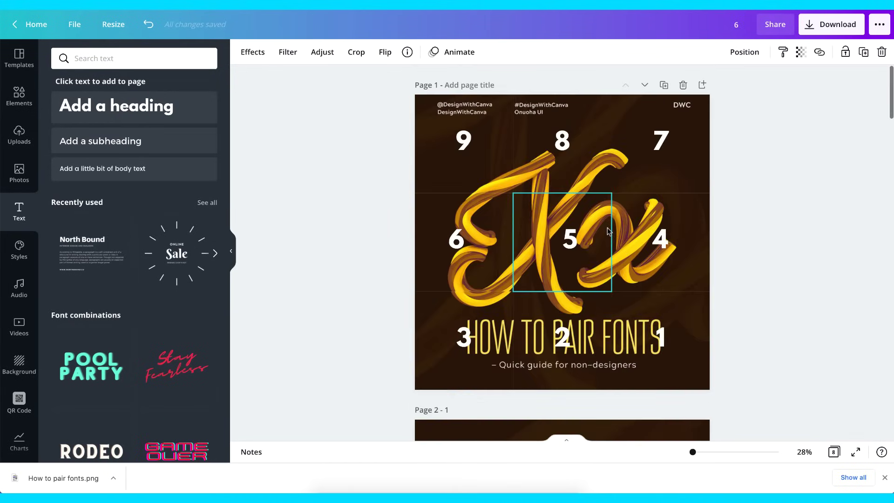
# Add page 9, copy the image tile numbered 8 onto it and enlarge it to fill the page.
pyautogui.click(577, 164)
pyautogui.scroll(-20, 577, 164)
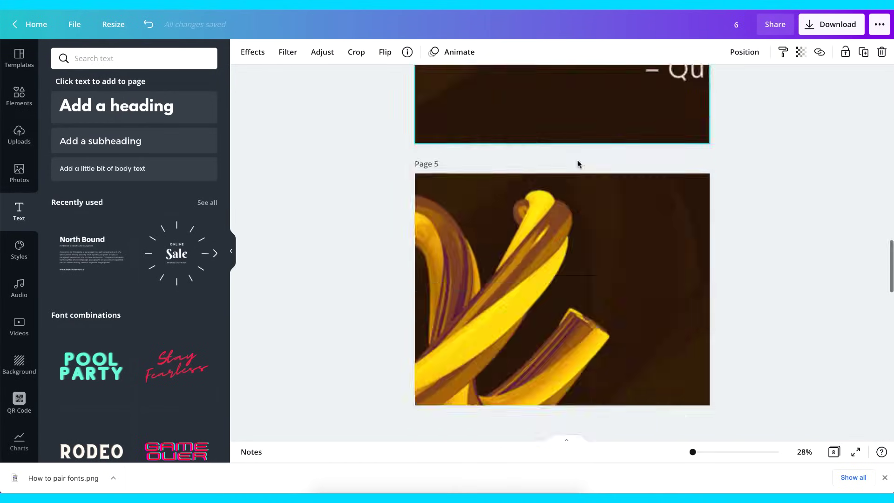
pyautogui.scroll(-10, 577, 164)
pyautogui.click(529, 413)
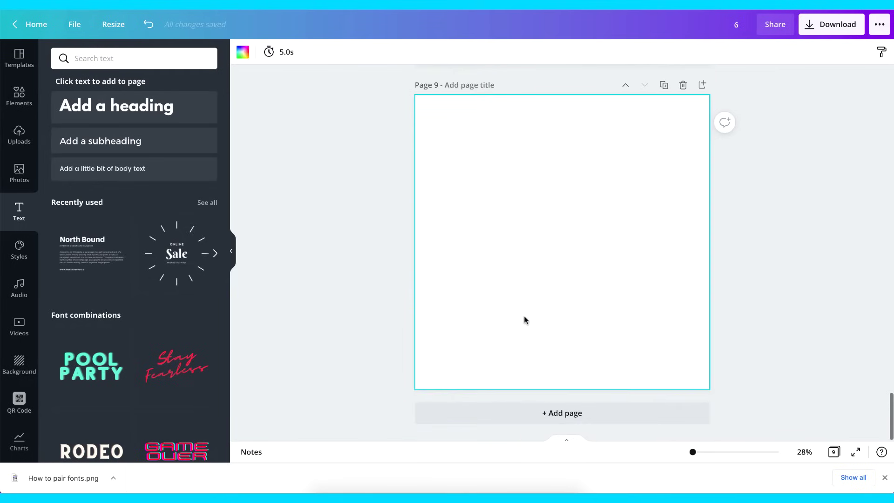
pyautogui.hotkey('ctrl', 'v')
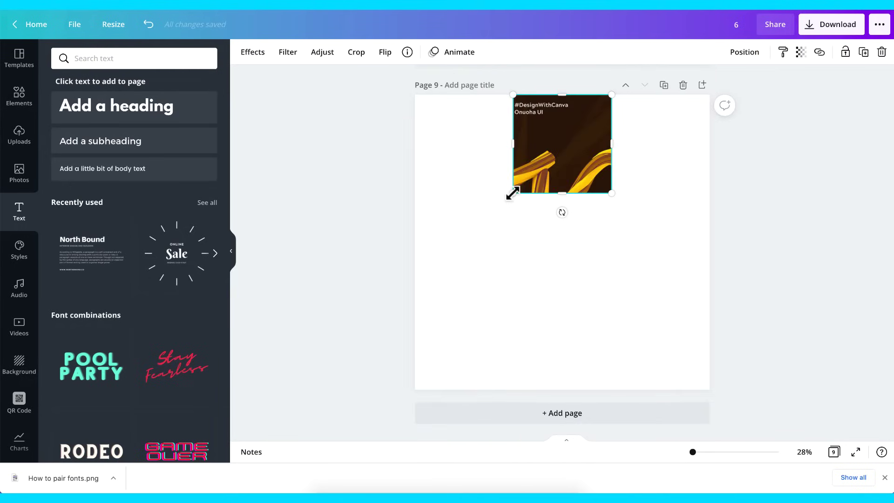
pyautogui.moveTo(512, 193); pyautogui.dragTo(415, 291)
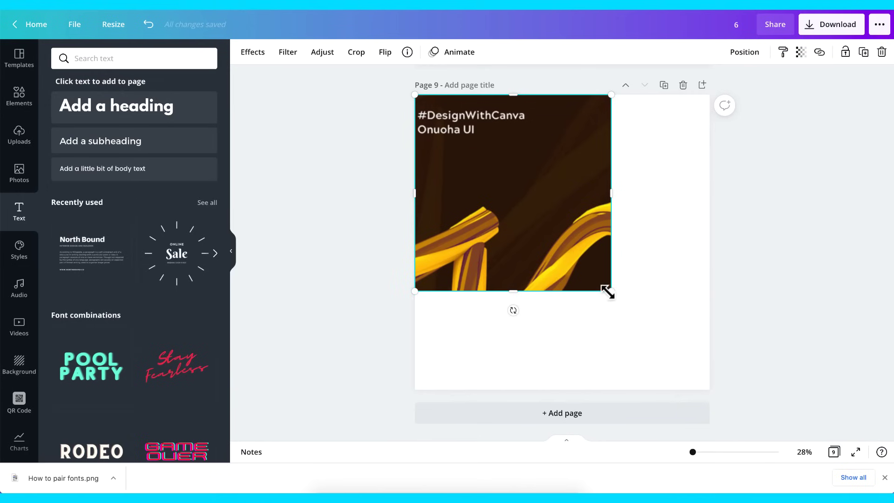
pyautogui.moveTo(608, 292); pyautogui.dragTo(732, 372)
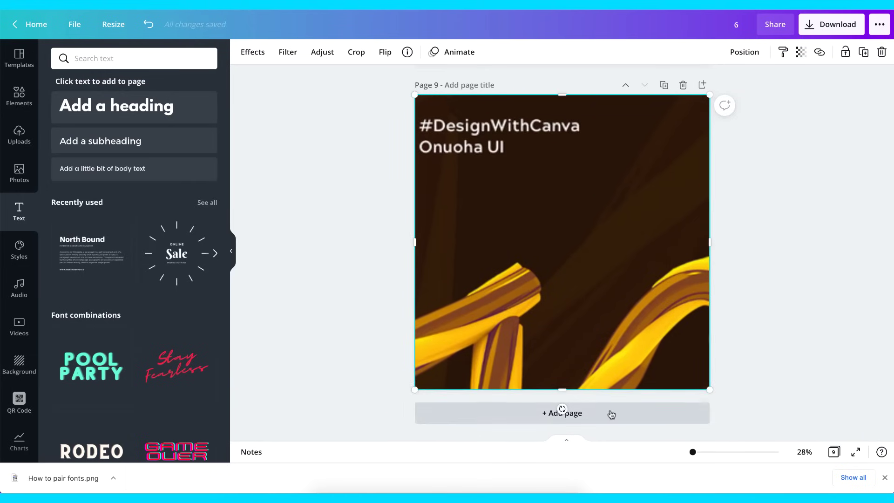
# Add page 10, copy the image tile numbered 9 onto it and enlarge it to fill the page at 2000 × 2000 px.
pyautogui.click(612, 415)
pyautogui.scroll(20, 533, 225)
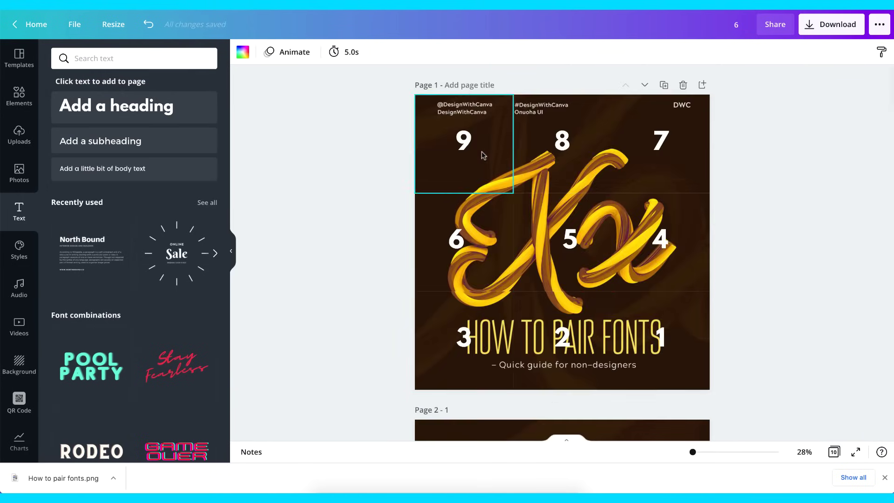
pyautogui.click(483, 155)
pyautogui.scroll(-20, 482, 152)
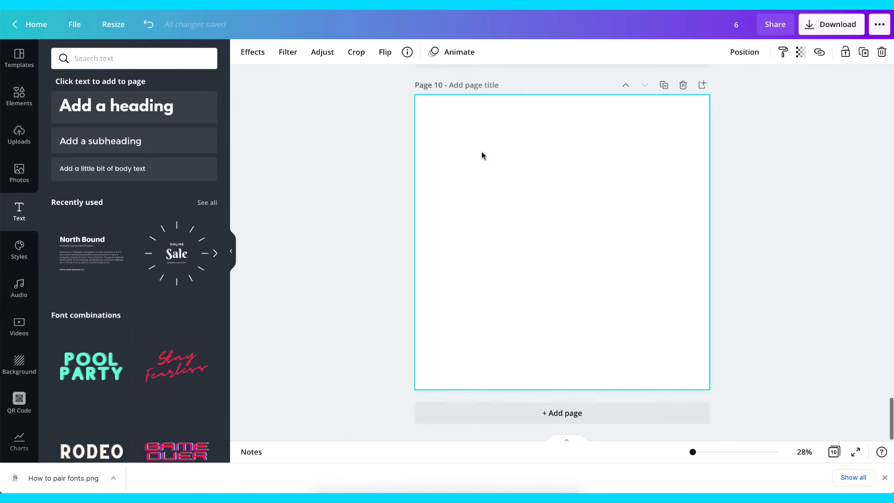
pyautogui.click(514, 263)
pyautogui.hotkey('ctrl', 'v')
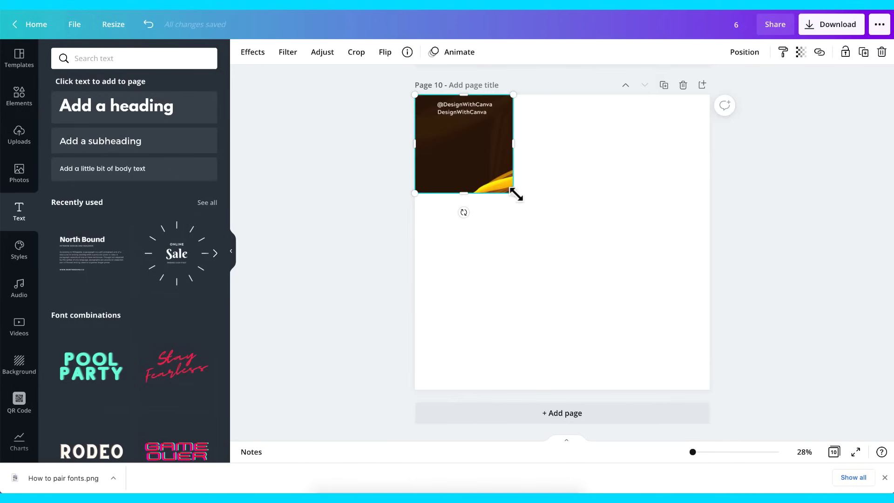
pyautogui.moveTo(515, 194); pyautogui.dragTo(745, 354)
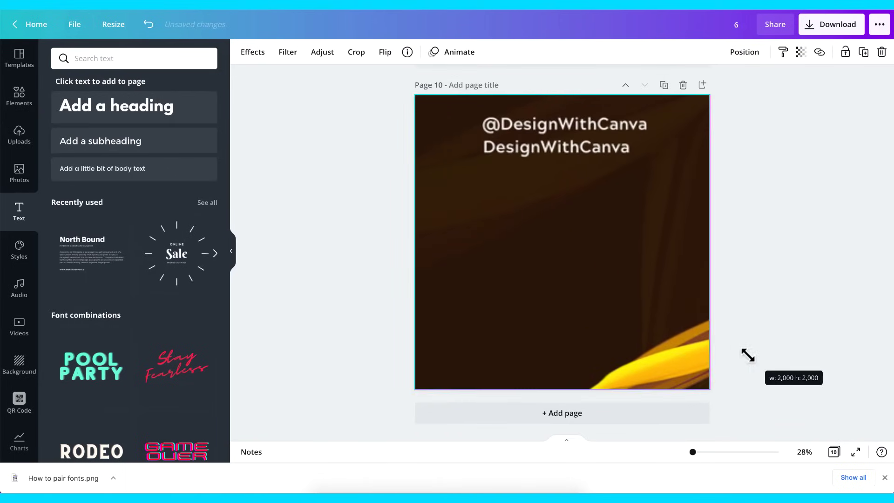
pyautogui.click(765, 313)
# Delete the first page with the numbered grid, keeping only the nine enlarged tile pages.
pyautogui.scroll(15, 765, 313)
pyautogui.scroll(10, 764, 313)
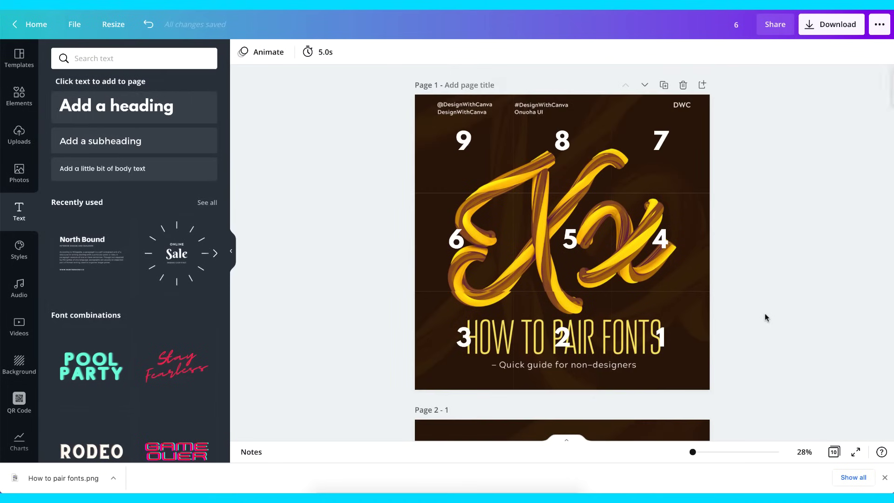
pyautogui.click(683, 85)
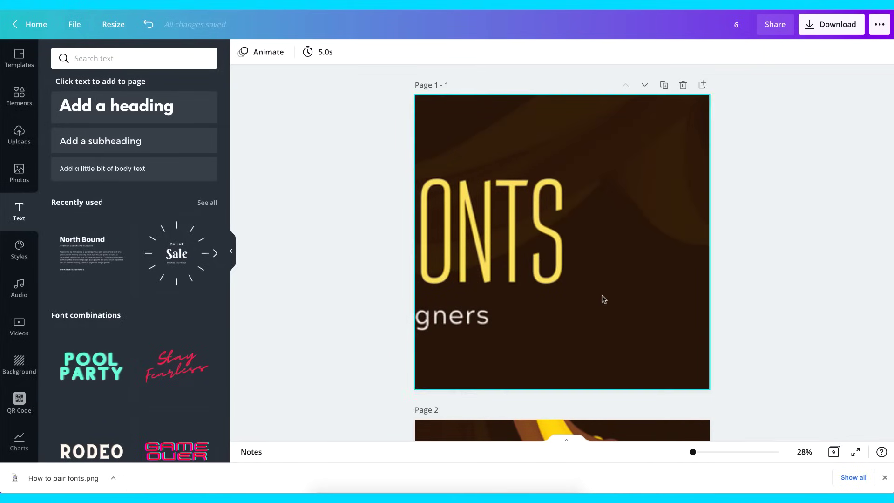
pyautogui.scroll(-10, 601, 297)
pyautogui.scroll(10, 602, 299)
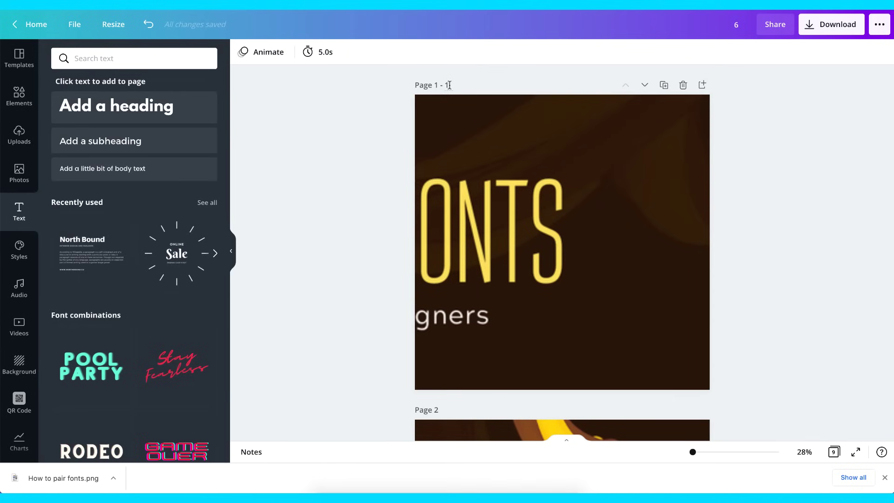
pyautogui.click(448, 281)
pyautogui.scroll(-15, 449, 281)
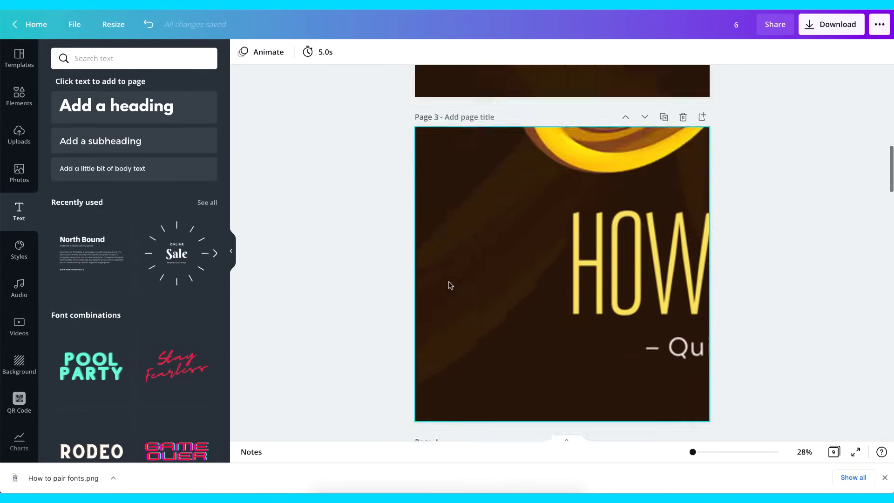
pyautogui.scroll(-12, 449, 281)
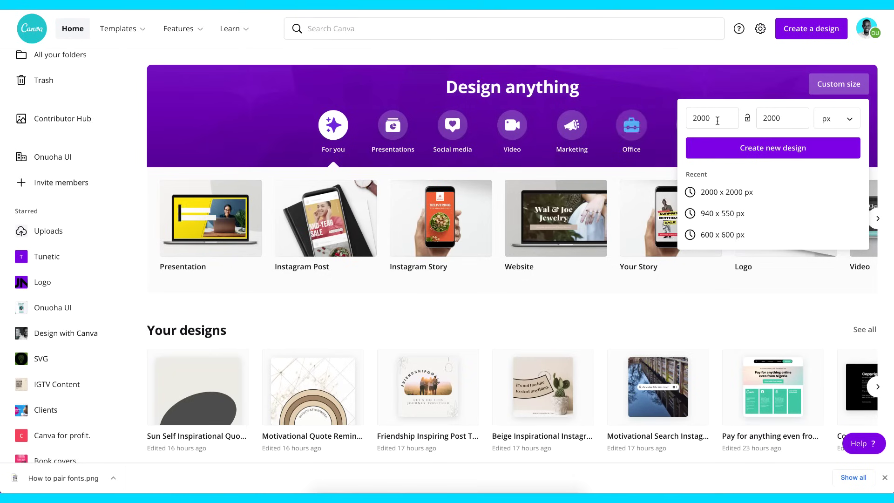
# Try a width of 3500 px for a new custom-size design and set it back to 2000 px.
pyautogui.doubleClick(704, 119)
pyautogui.write('3500')
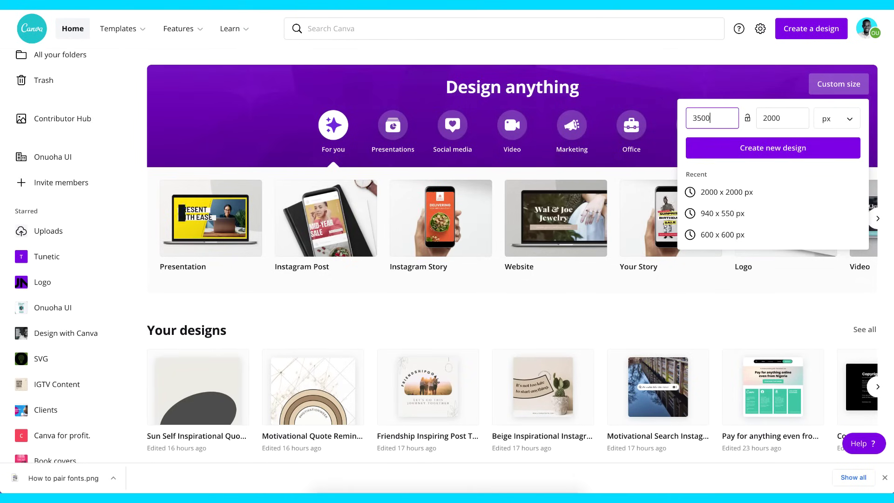
pyautogui.press('BackSpace')
pyautogui.press('BackSpace')
pyautogui.press('BackSpace')
pyautogui.press('BackSpace')
pyautogui.write('2000')
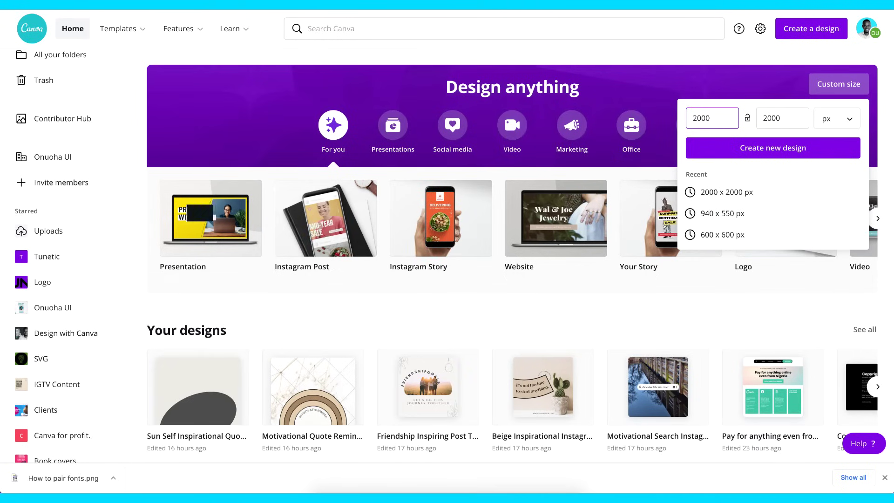
# Try a width of 32500 px and a height of 3500 px as the custom size for a new design.
pyautogui.hotkey('ctrl', 'a')
pyautogui.write('32')
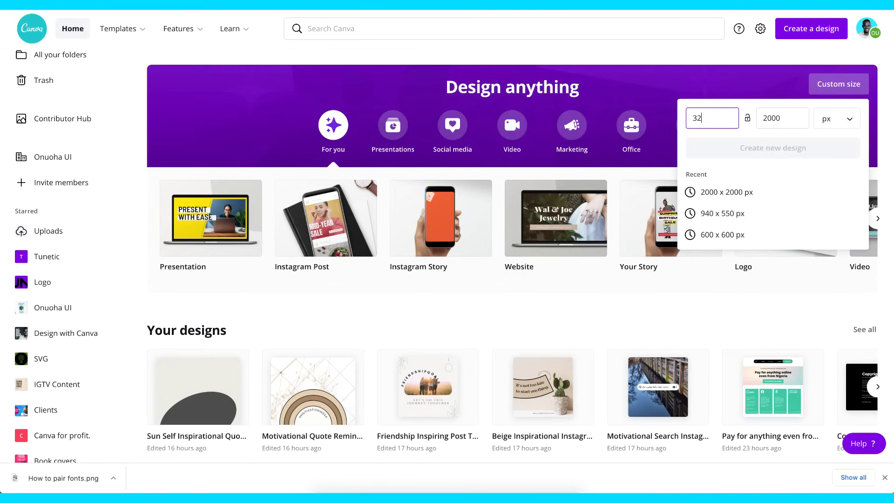
pyautogui.write('500')
pyautogui.press('Tab')
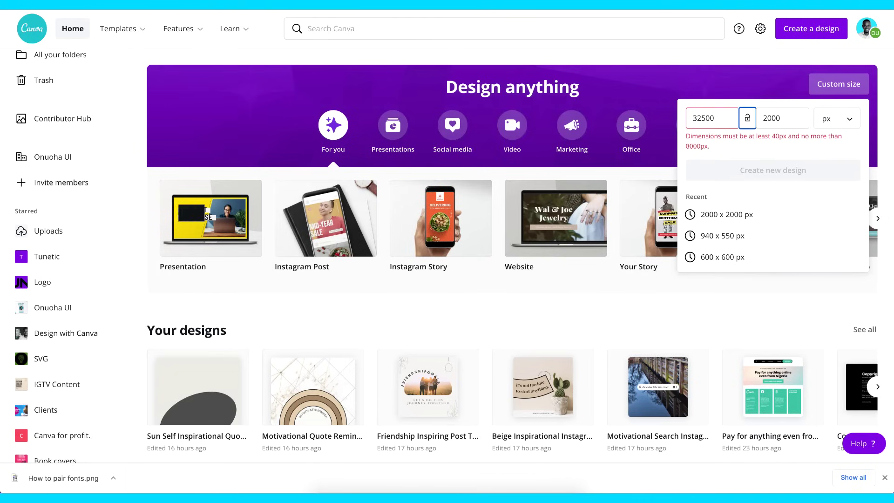
pyautogui.press('Tab')
pyautogui.write('32')
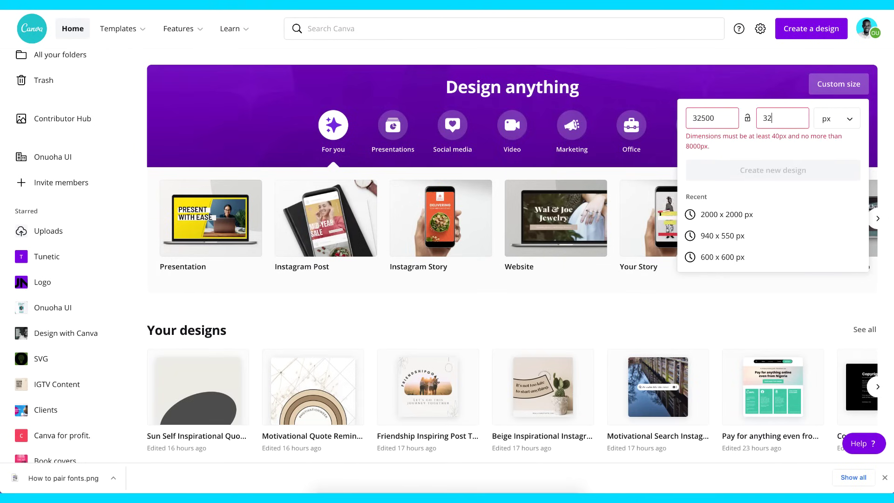
pyautogui.write('500')
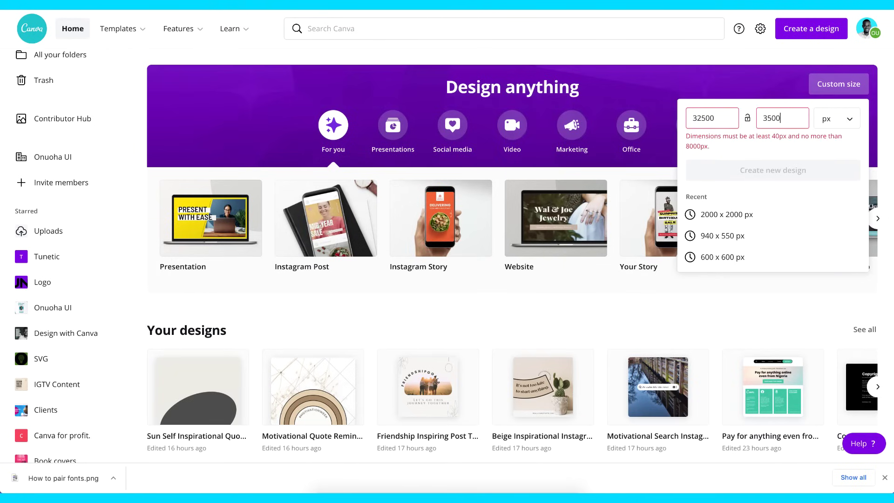
pyautogui.click(703, 121)
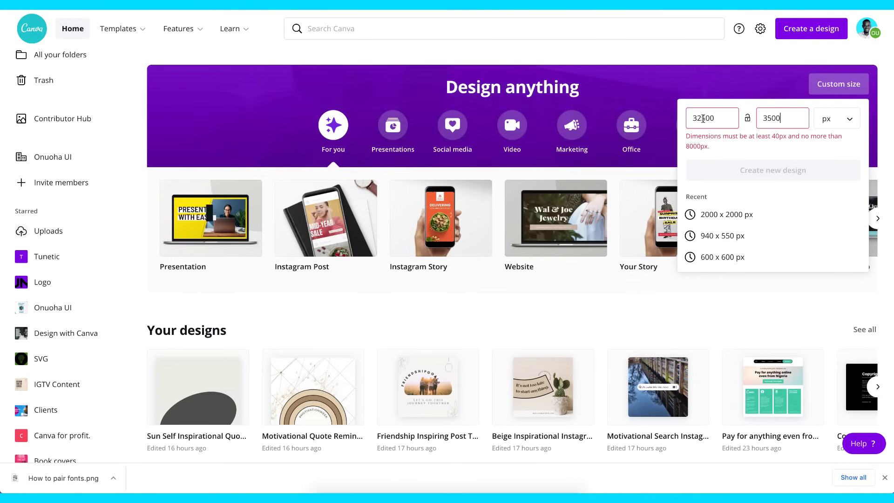
pyautogui.press('BackSpace')
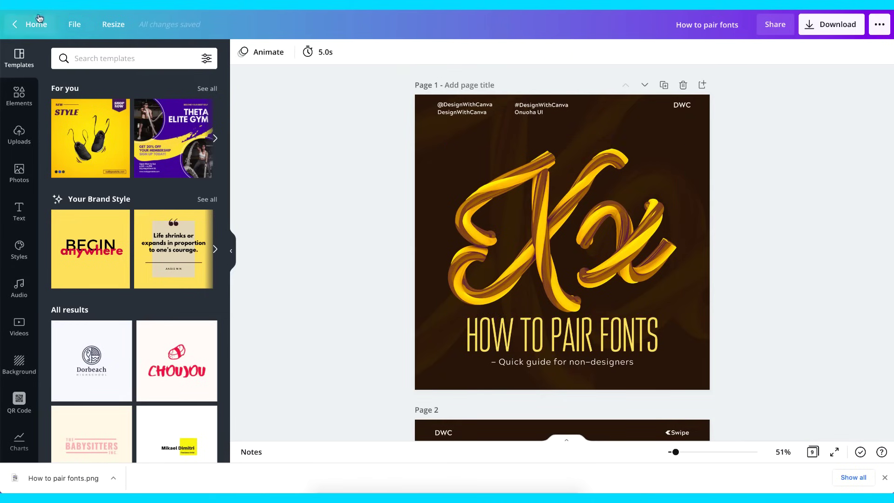
# Resize the "How to pair fonts" design itself to a custom size of 3500 × 3500 px.
pyautogui.click(115, 29)
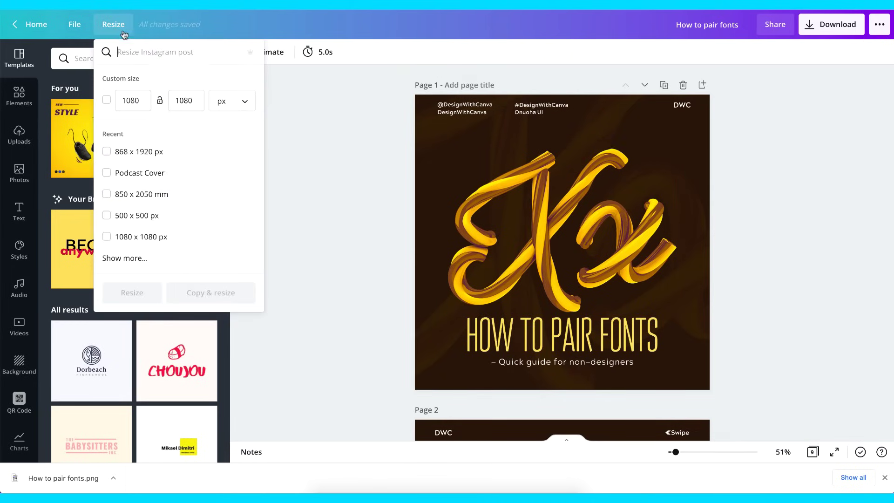
pyautogui.click(130, 101)
pyautogui.write('3')
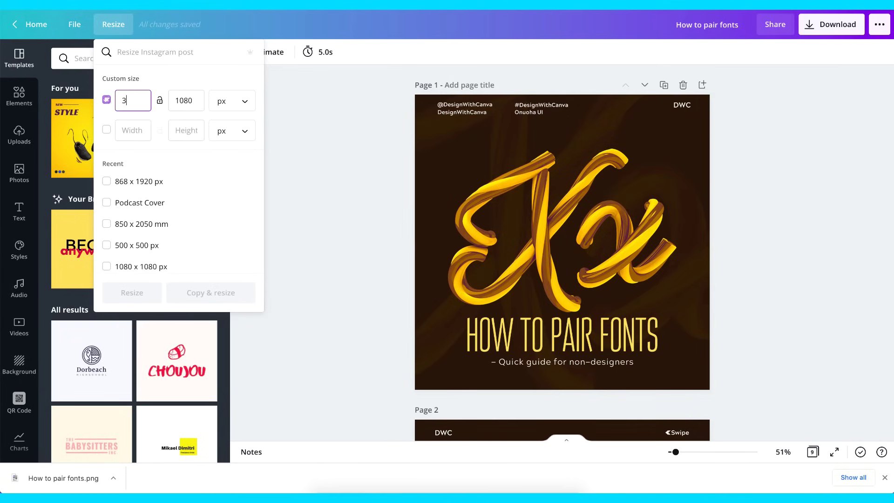
pyautogui.write('500')
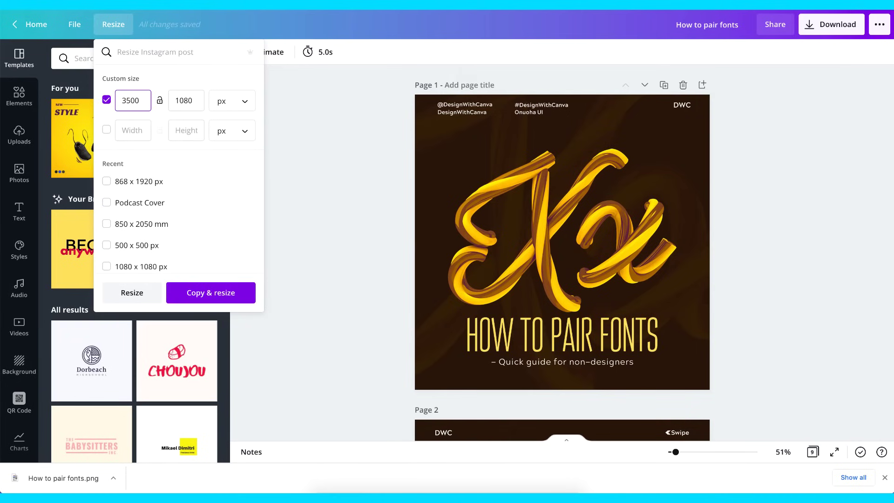
pyautogui.press('Tab')
pyautogui.write('3500')
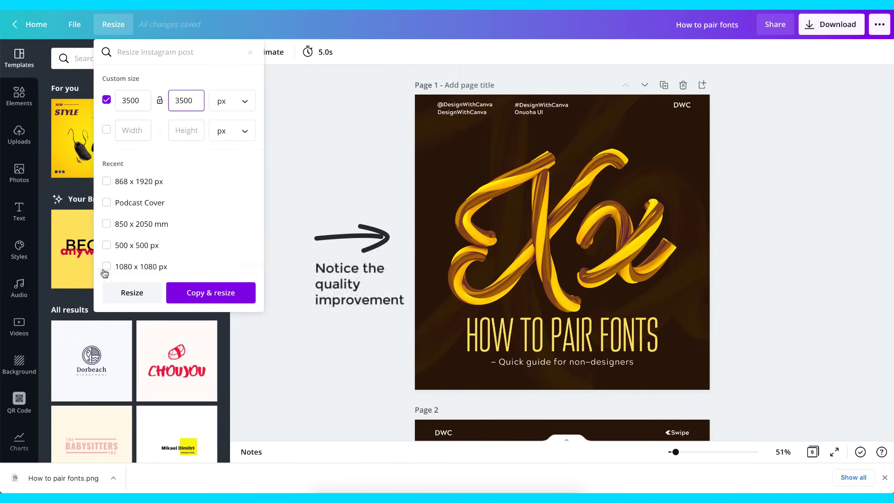
pyautogui.click(132, 293)
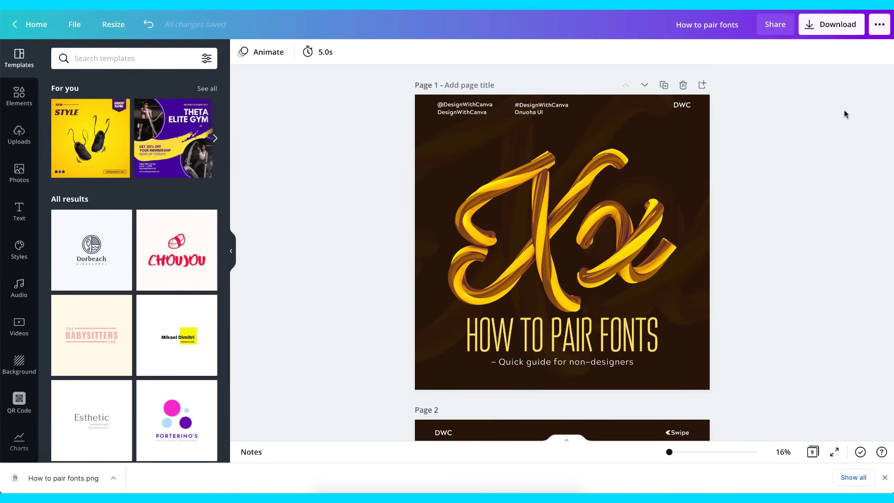
# Try a size multiplier of 0.5 in the PNG download options and close them without exporting.
pyautogui.click(831, 28)
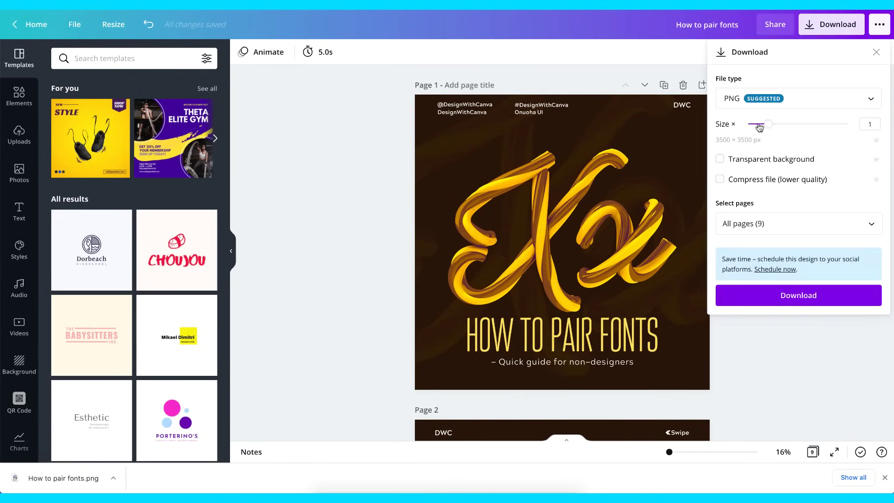
pyautogui.moveTo(780, 126)
pyautogui.mouseDown()
pyautogui.moveTo(850, 126)
pyautogui.moveTo(749, 124)
pyautogui.moveTo(769, 117)
pyautogui.mouseUp()
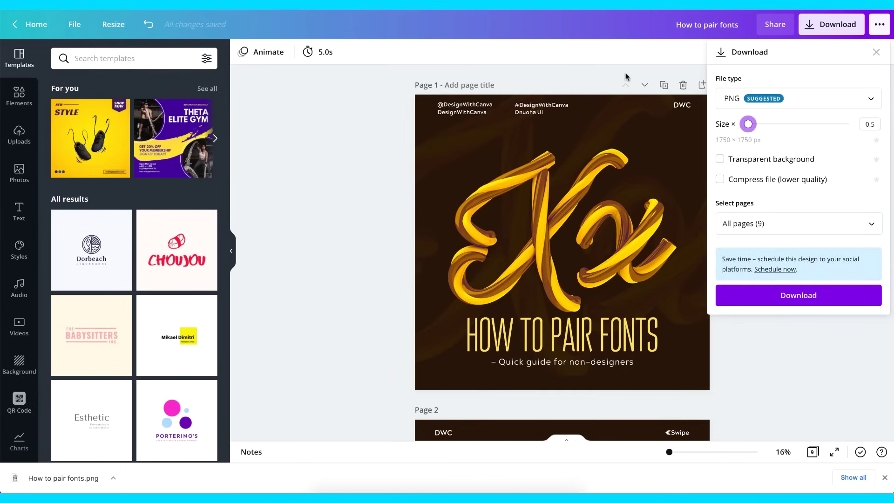
pyautogui.click(584, 68)
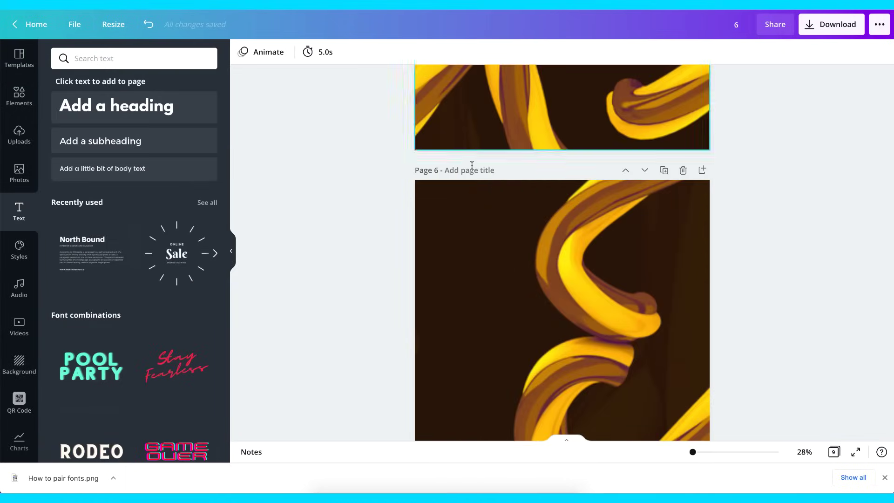
# Rename the nine-tile design as "Split post".
pyautogui.scroll(15, 471, 168)
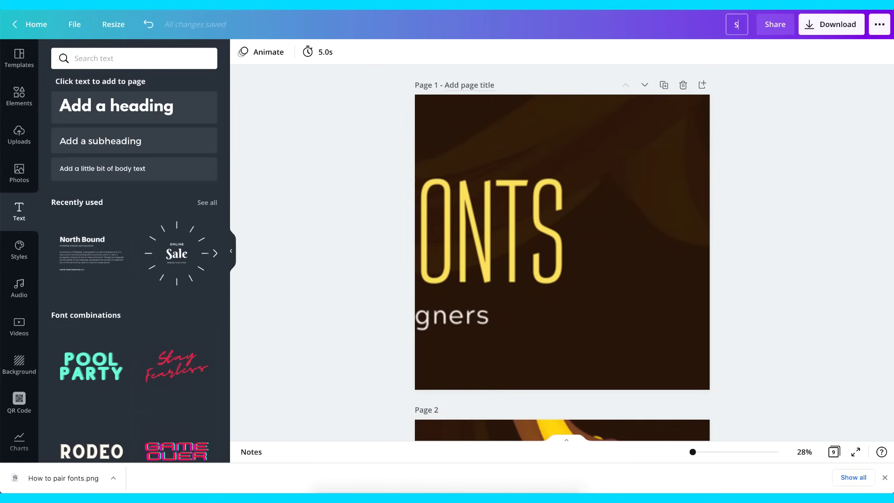
pyautogui.write('plit pos')
pyautogui.write('t')
pyautogui.click(828, 26)
pyautogui.scroll(-1, 566, 167)
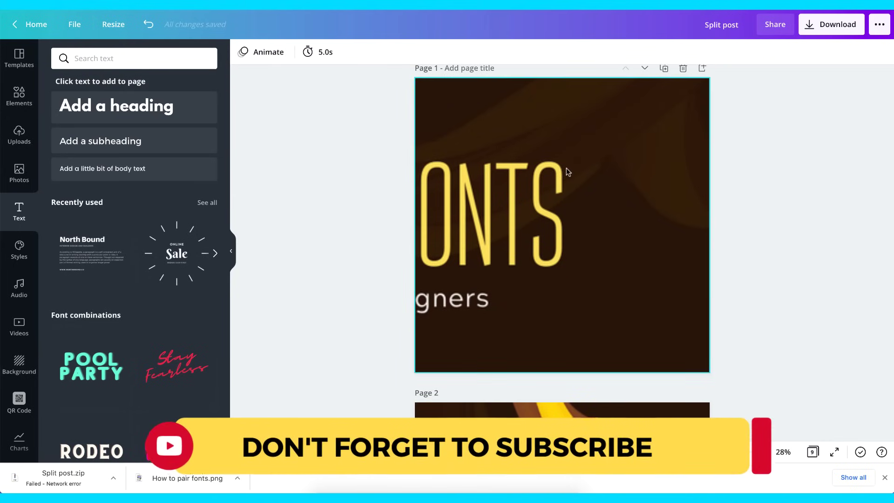
# Download all nine pages of the Split post design as PNG at 2000 × 2000 px.
pyautogui.click(829, 27)
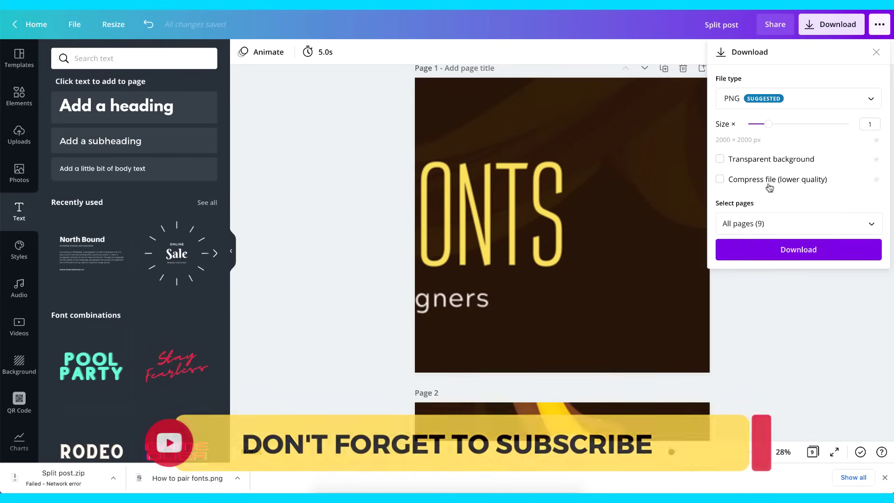
pyautogui.click(871, 224)
pyautogui.scroll(-3, 809, 335)
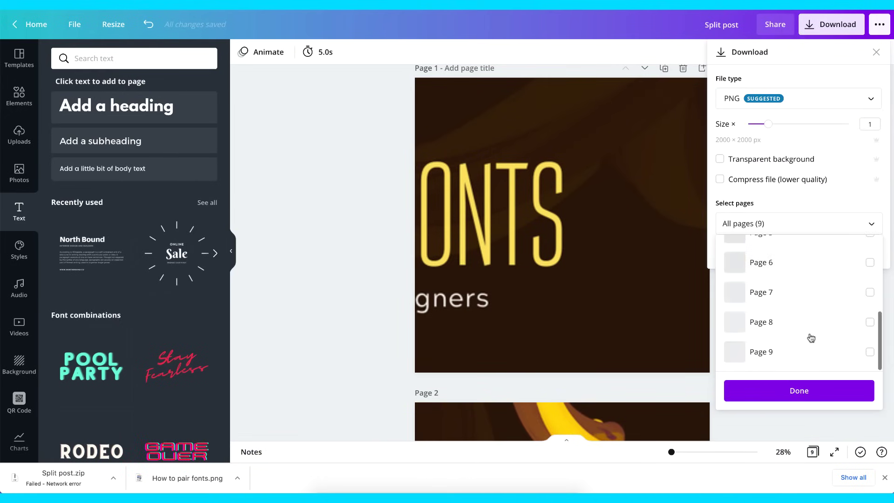
pyautogui.click(870, 225)
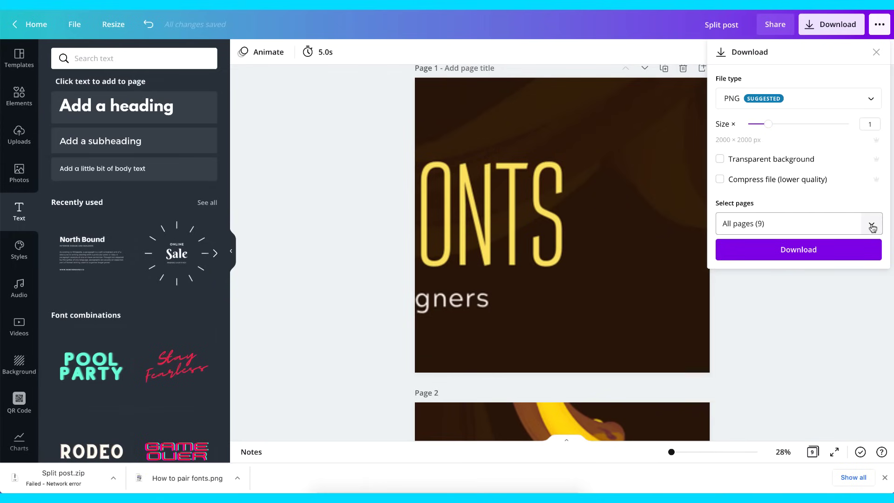
pyautogui.click(872, 224)
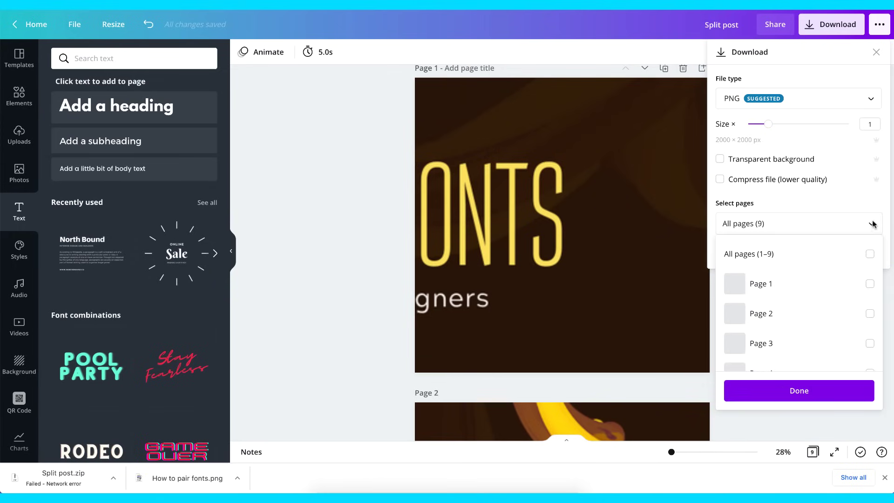
pyautogui.click(870, 254)
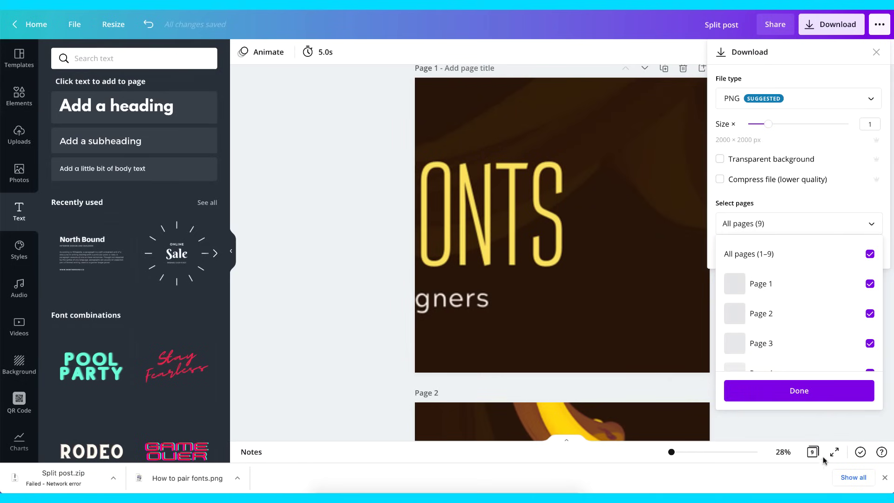
pyautogui.click(885, 478)
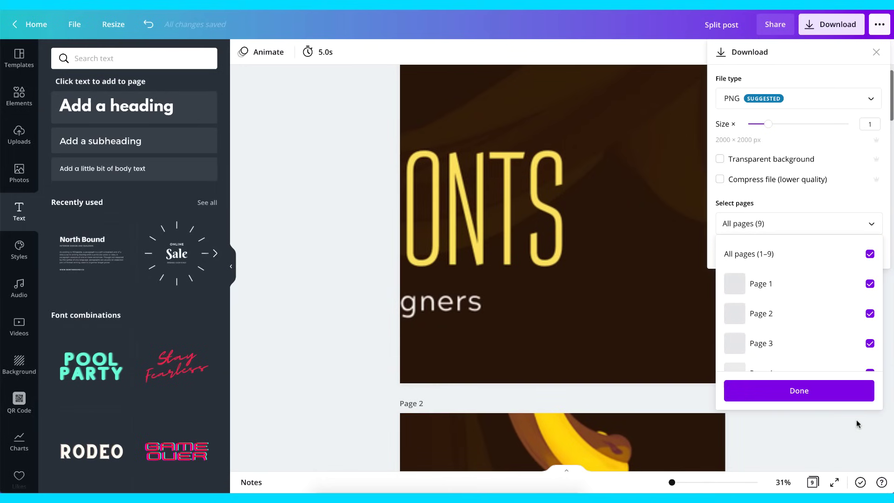
pyautogui.click(783, 396)
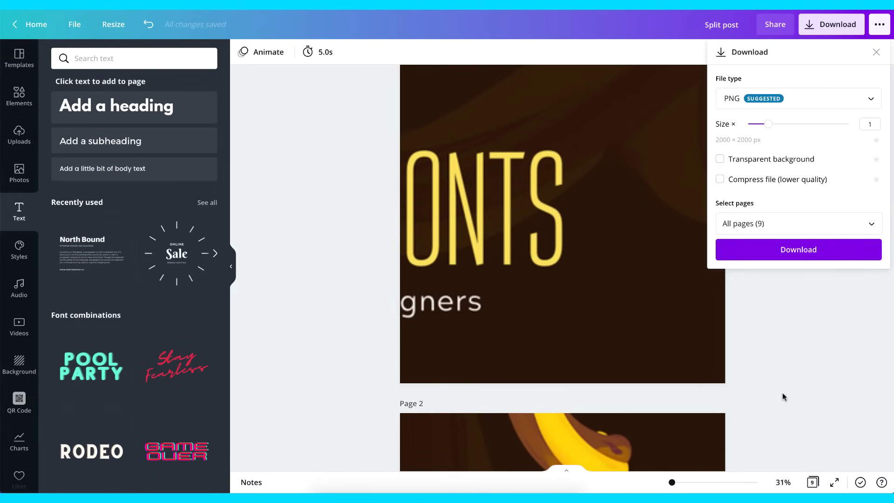
pyautogui.click(800, 250)
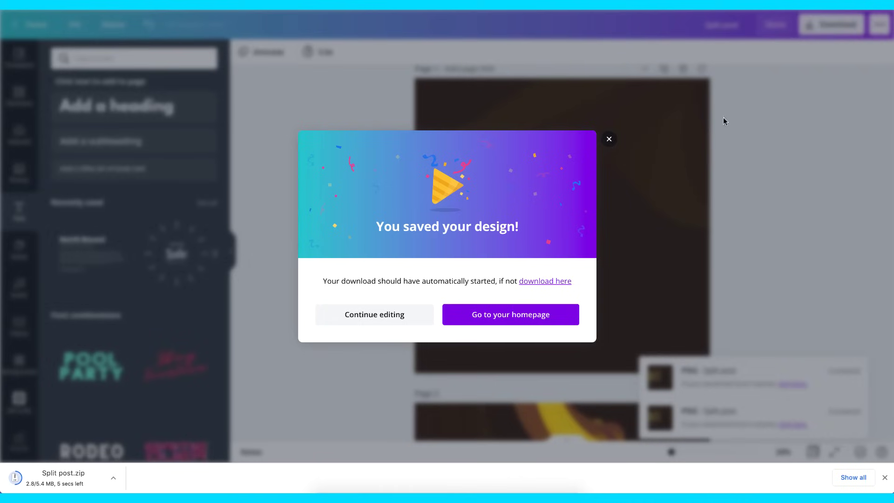
pyautogui.click(608, 140)
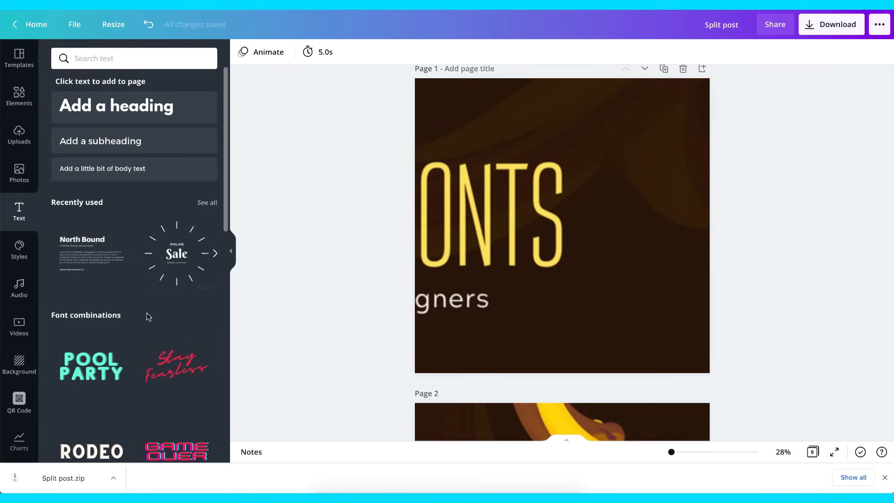
# Extract the downloaded Split post.zip and open its Split post folder in Finder to view the tile images.
pyautogui.click(55, 479)
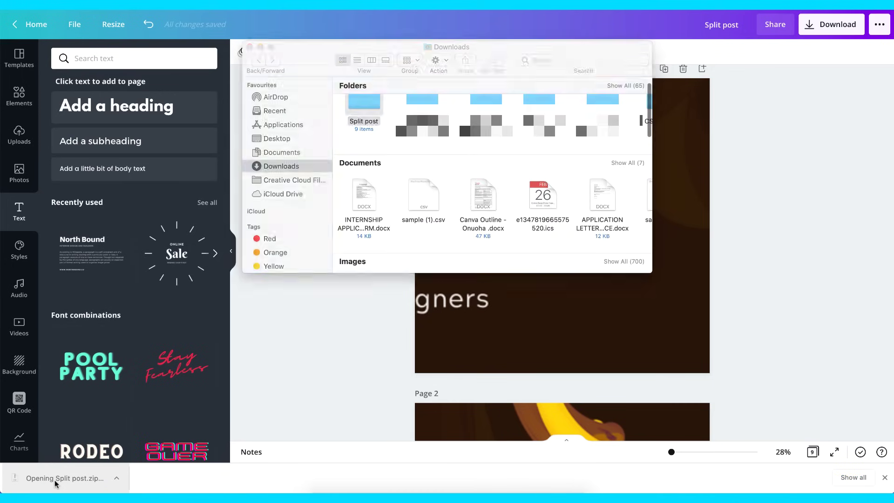
pyautogui.doubleClick(363, 107)
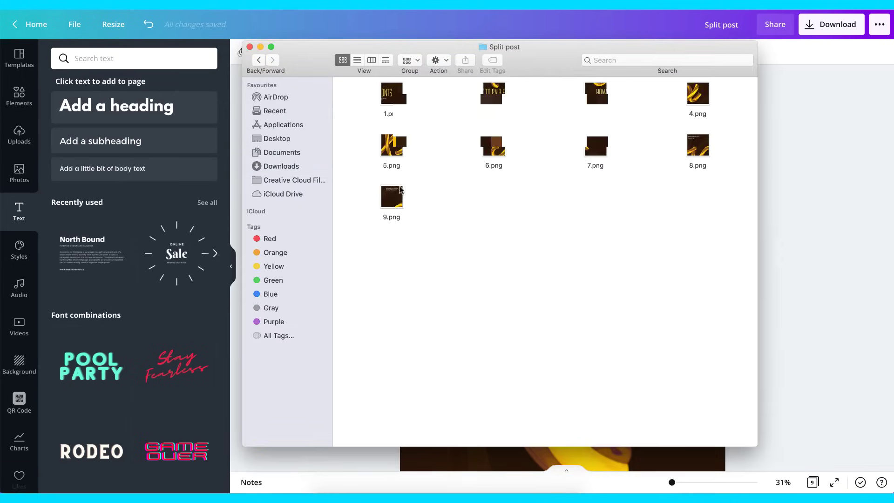
pyautogui.click(809, 236)
# Display all pages of the Split post design together in grid view.
pyautogui.scroll(2, 474, 186)
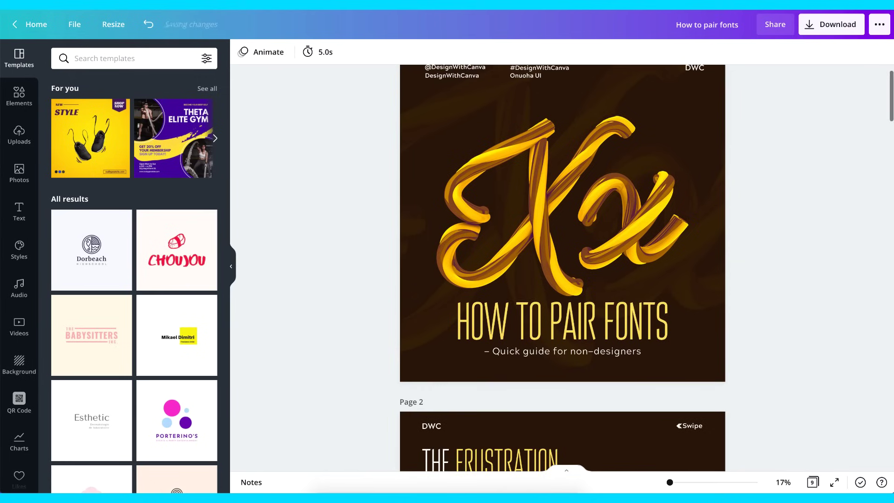
pyautogui.scroll(1, 788, 169)
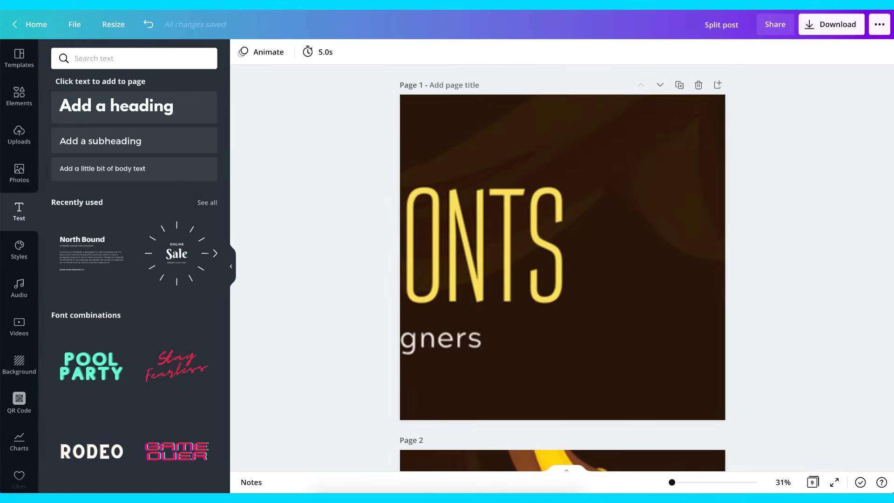
pyautogui.click(813, 482)
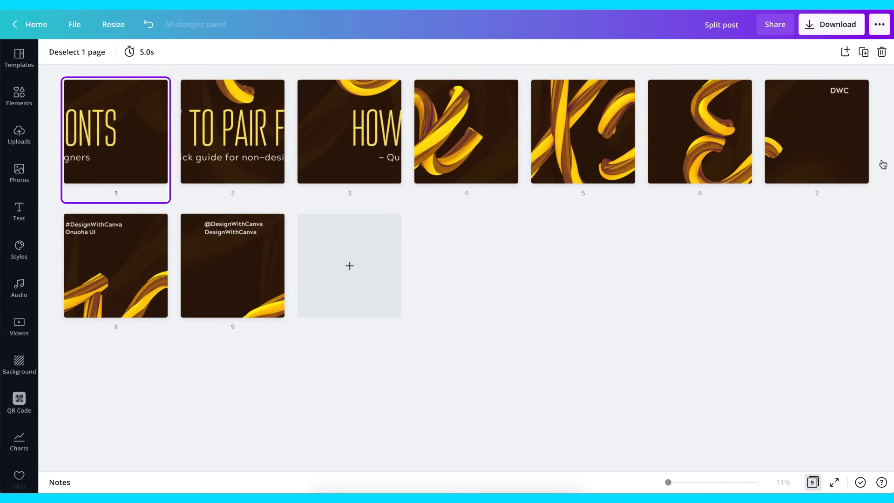
# Switch back to the Split post folder in Finder and examine the tile file order, pointing out 9.png.
pyautogui.click(325, 487)
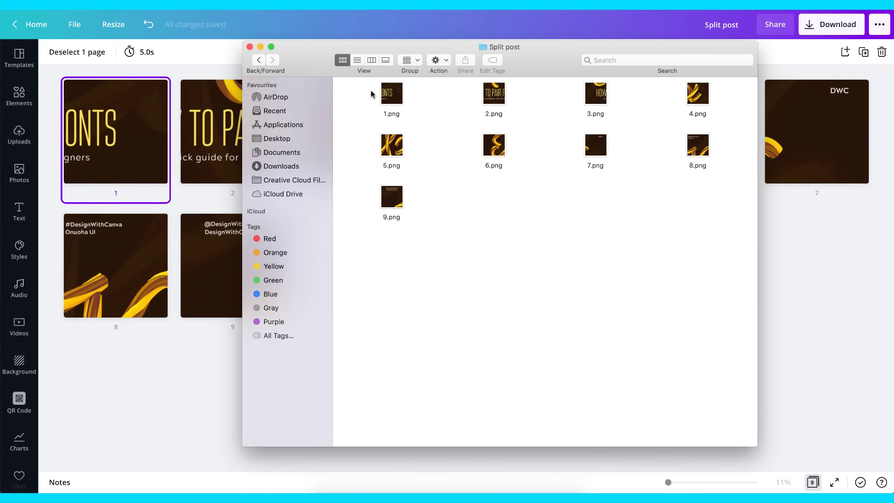
pyautogui.click(392, 201)
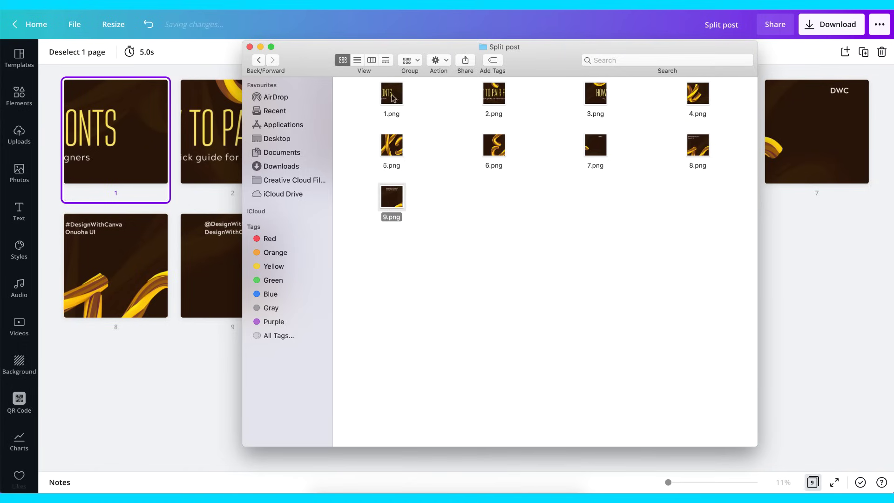
pyautogui.click(438, 254)
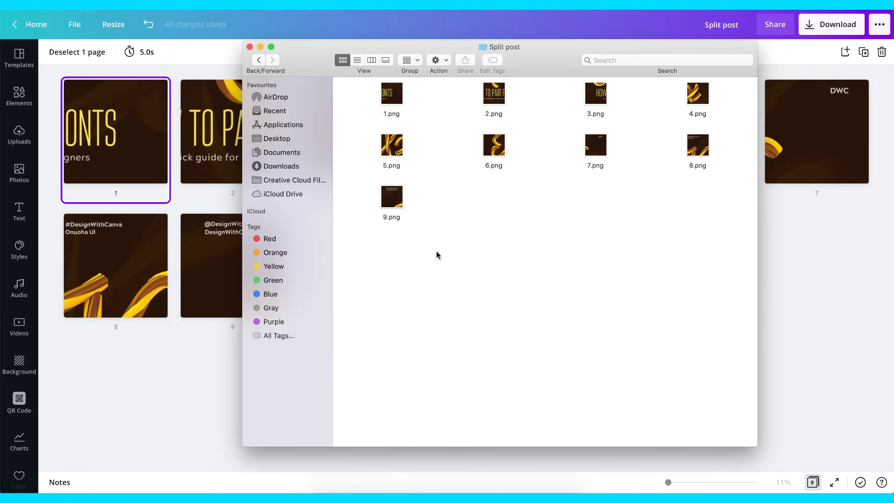